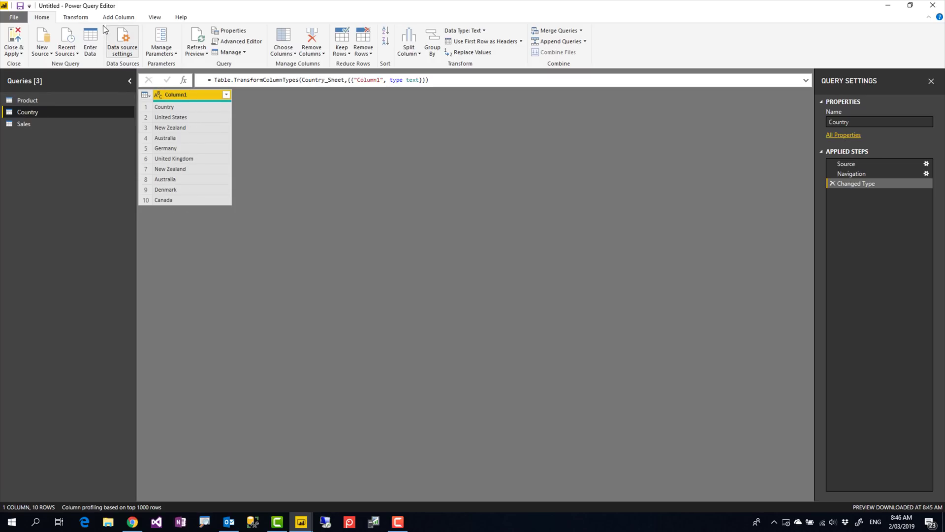
- Bring up the Transform commands while previewing the Country query's raw Column1 of 10 rows
click(75, 18)
- Promote the Country query's first row to headers, producing a text Country column of 9 rows
click(38, 43)
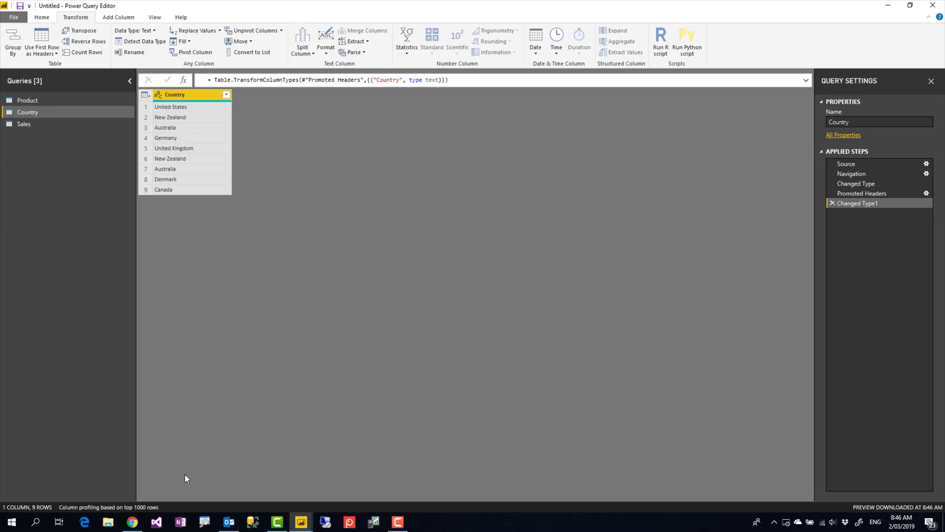
click(205, 521)
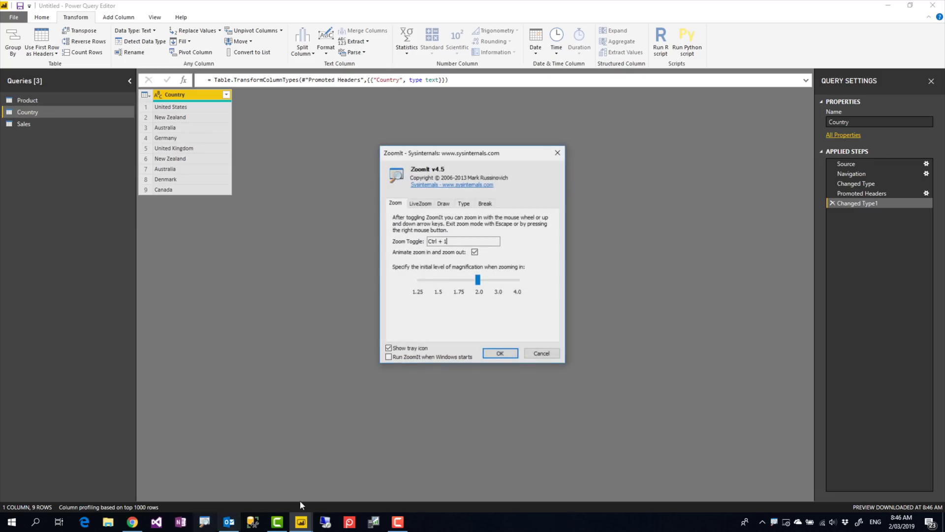
click(499, 353)
key(ctrl+1)
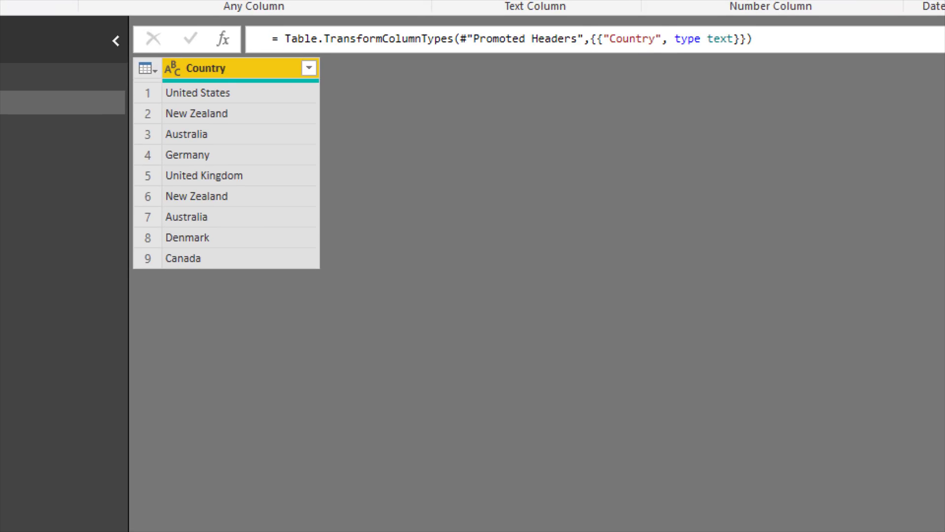
drag(158, 123, 244, 132)
drag(153, 213, 239, 211)
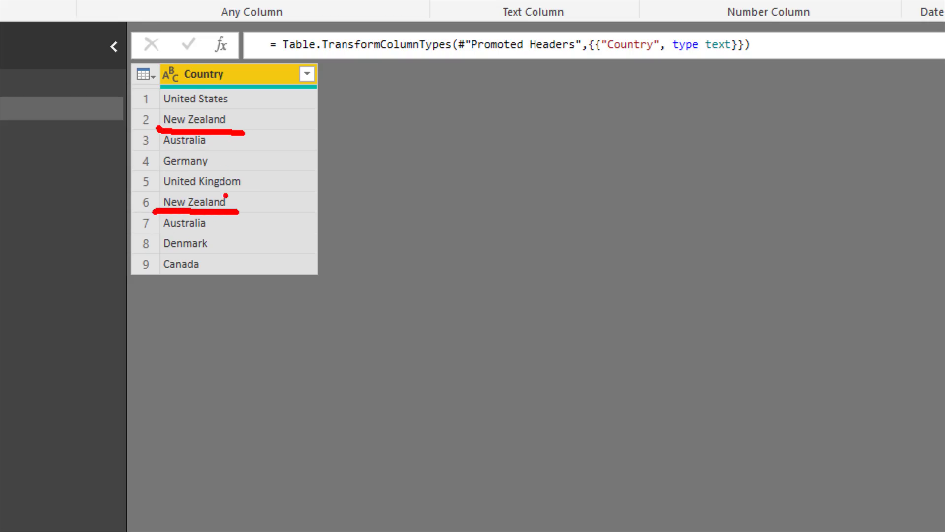
drag(156, 147, 216, 151)
drag(159, 232, 220, 230)
key(Escape)
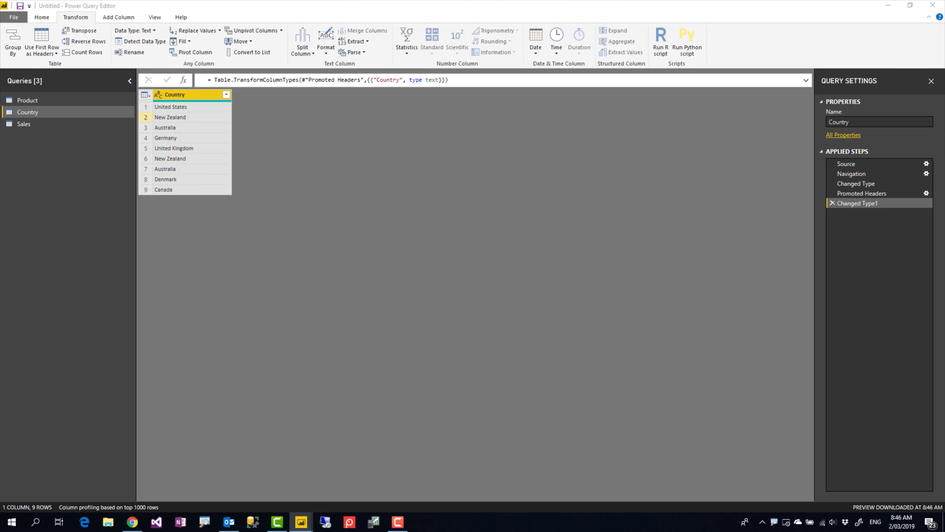
- Remove duplicate countries to leave 7 unique rows, and disable Enable load for the Country query
right_click(202, 99)
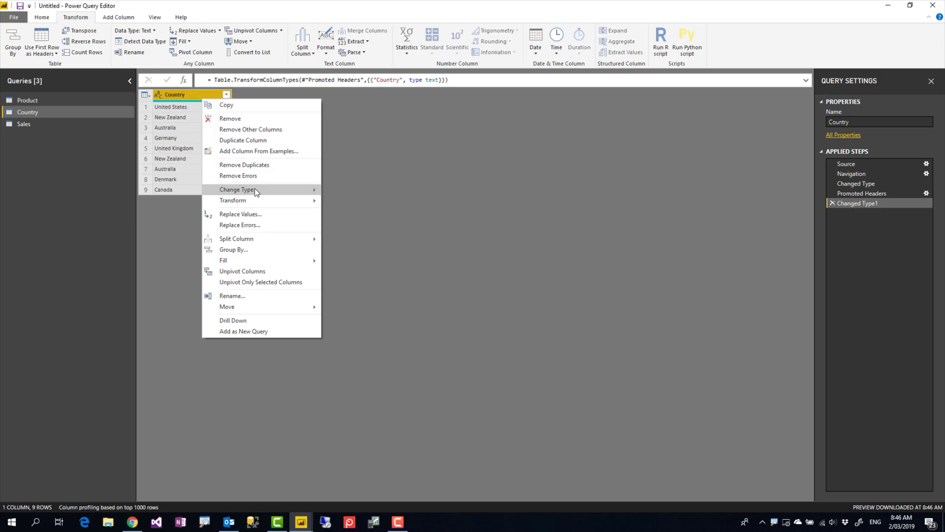
key(Escape)
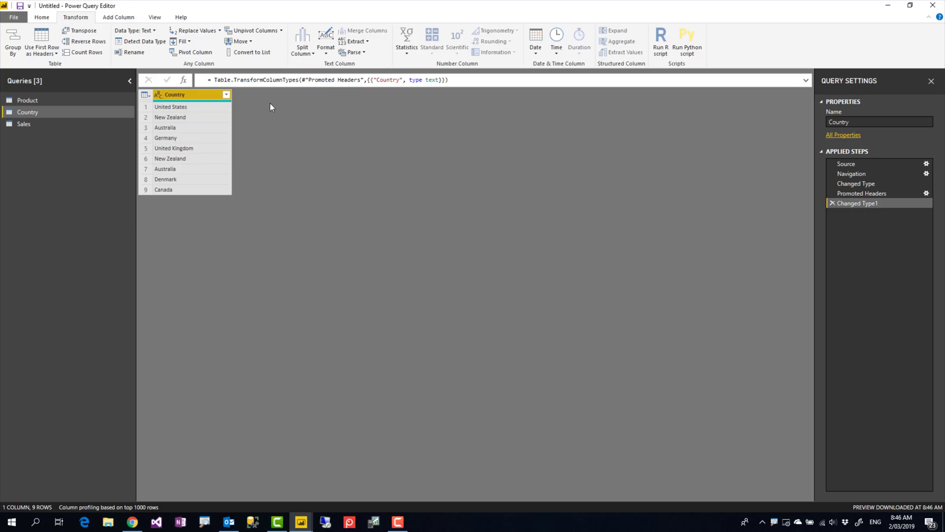
click(42, 17)
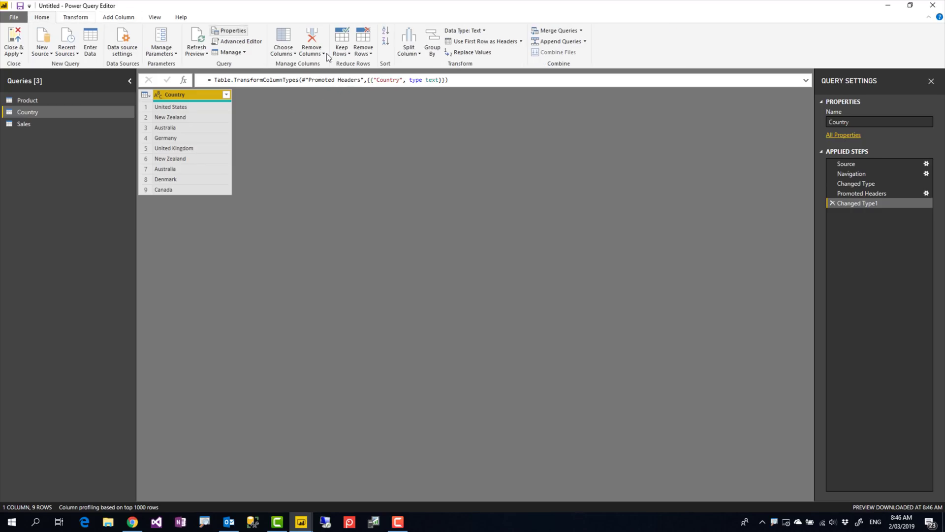
click(364, 55)
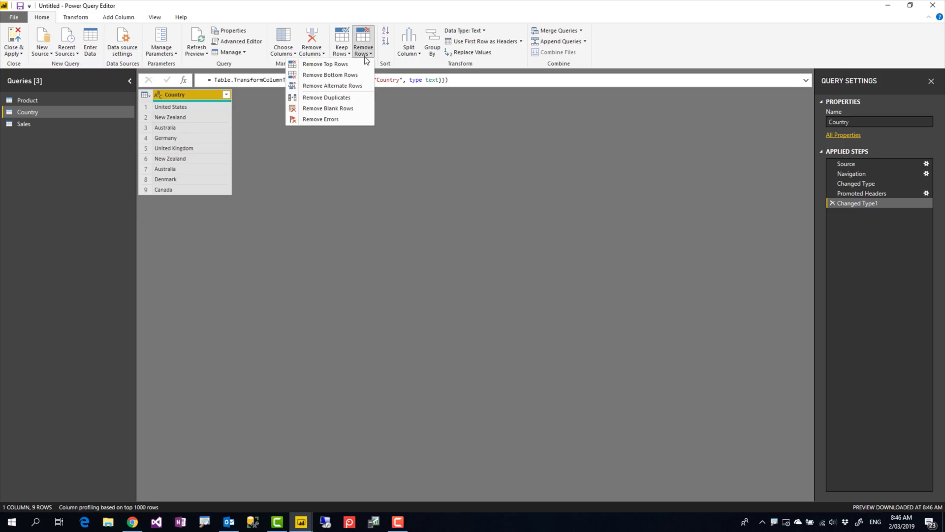
click(344, 101)
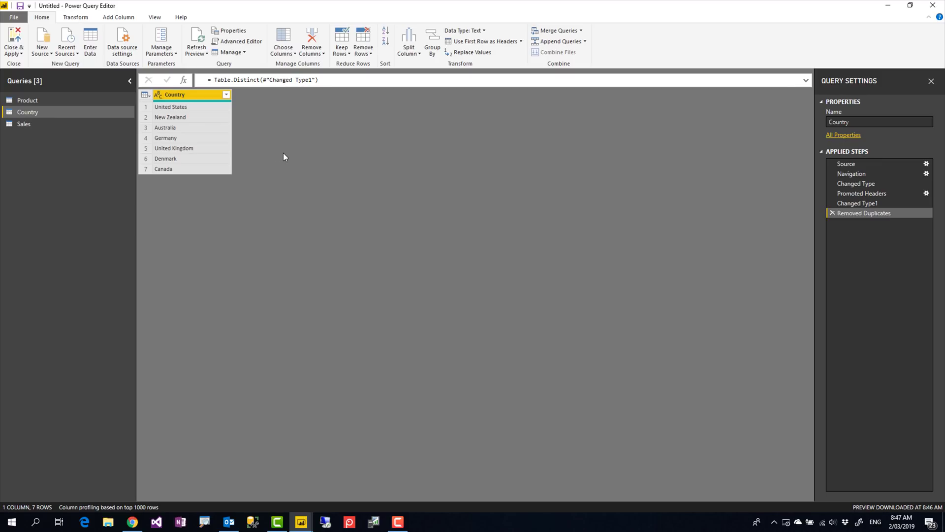
right_click(28, 113)
click(52, 170)
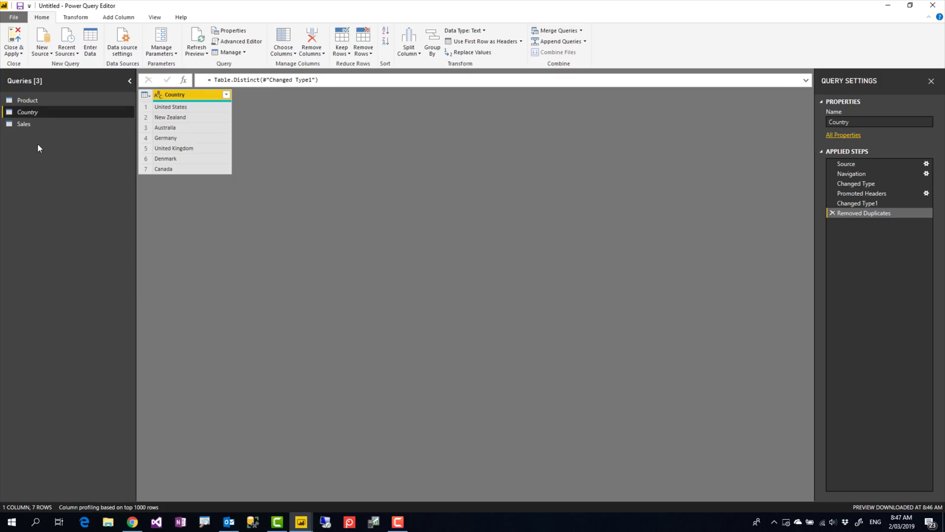
- Promote the Product query's first row to Product ID and Product Name headers
click(24, 124)
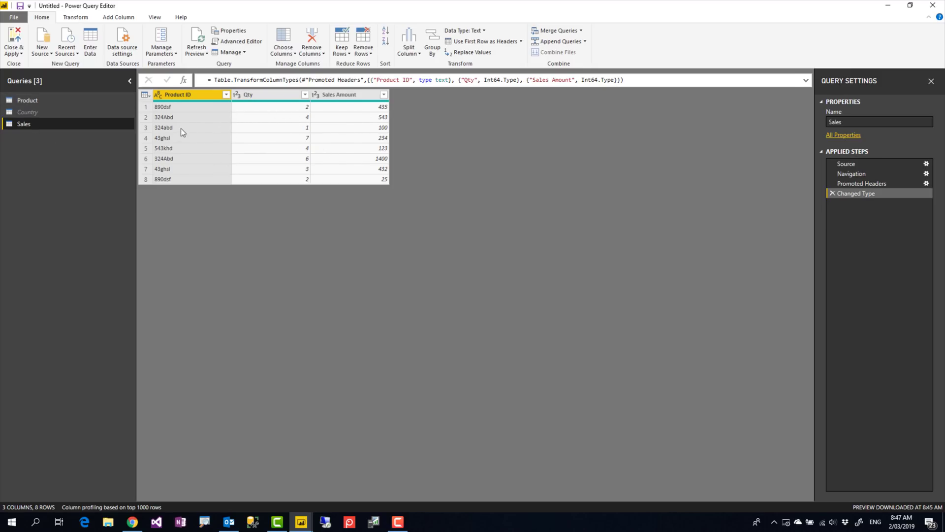
click(34, 100)
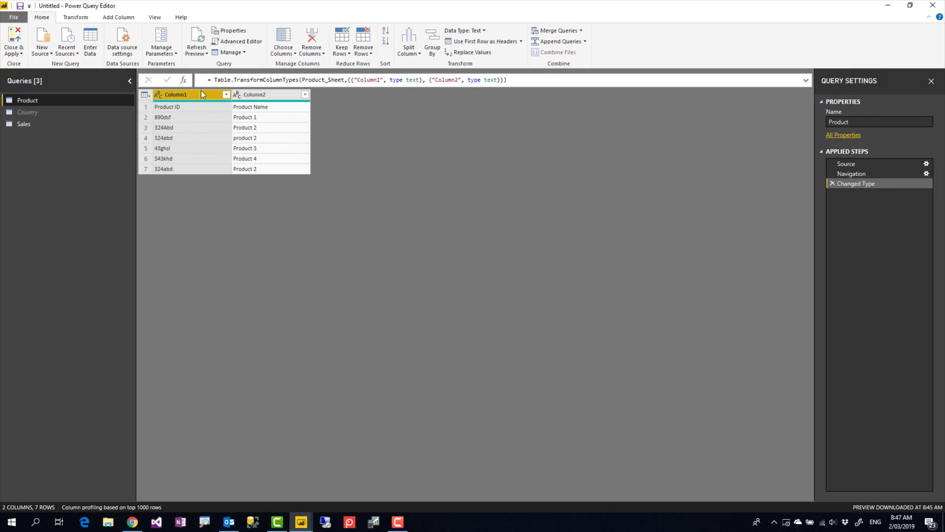
click(84, 18)
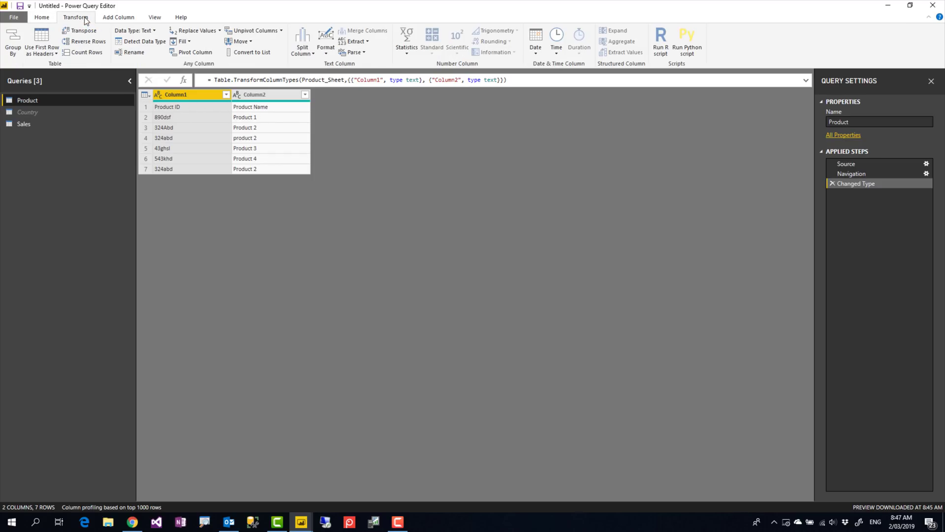
click(43, 42)
- Compare the Product query against Sales, then Close & Apply the query changes
click(26, 123)
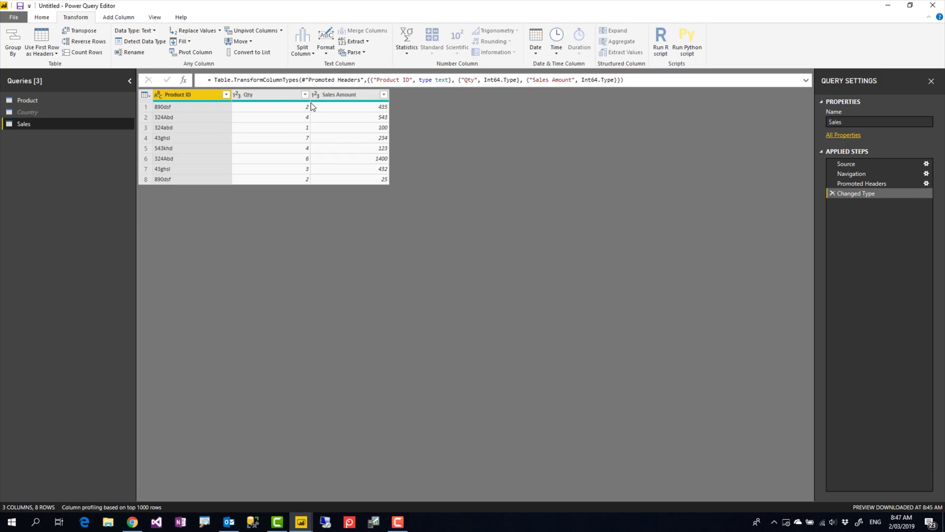
click(33, 100)
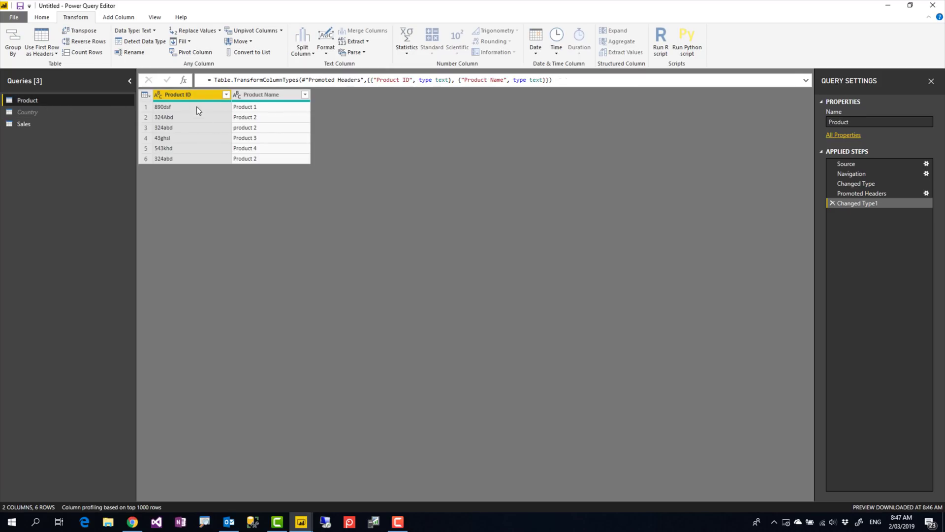
click(28, 124)
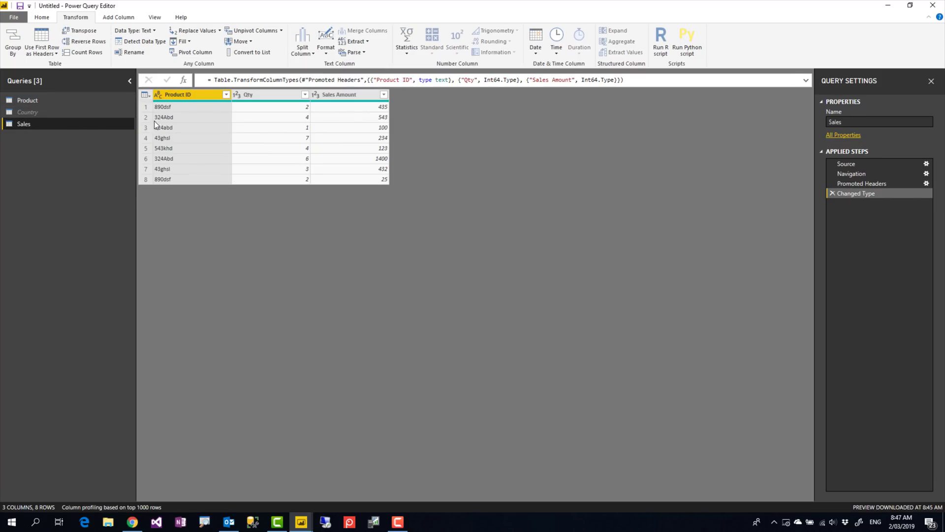
click(34, 100)
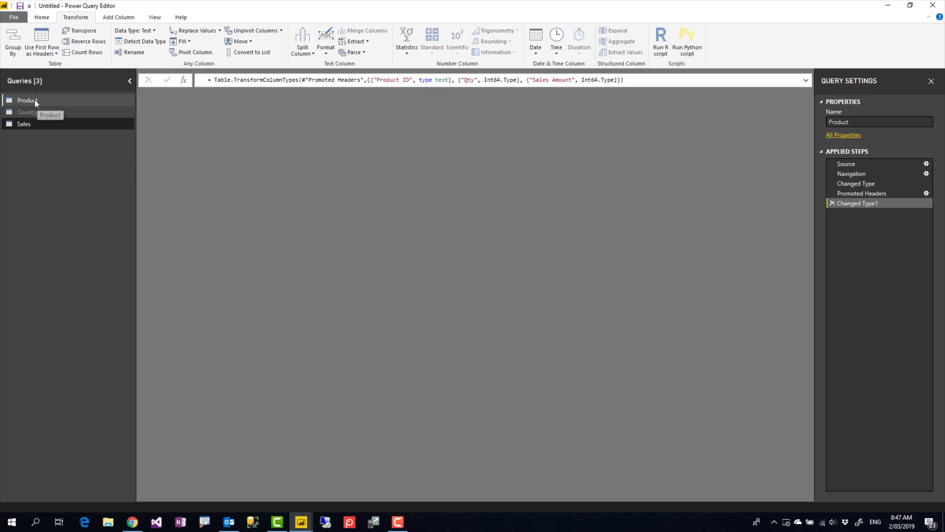
click(41, 18)
click(13, 39)
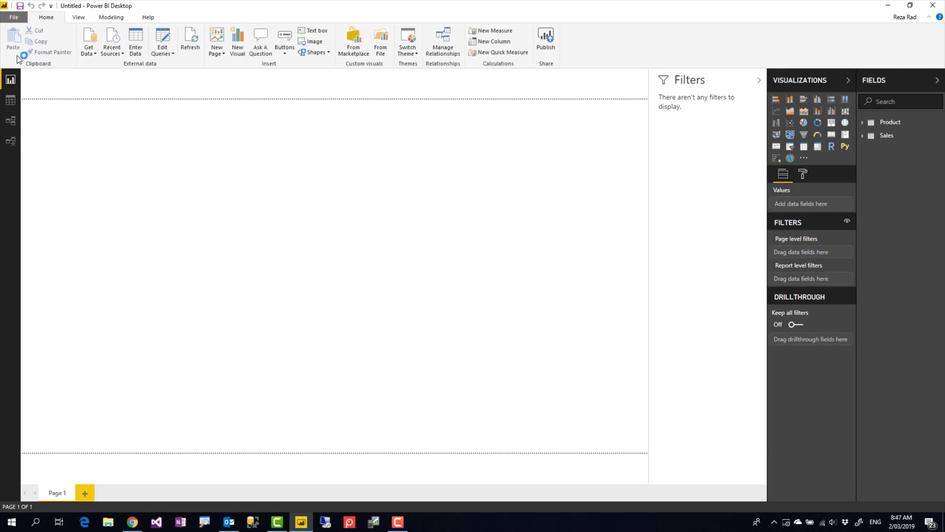
- In Model view, relate Sales[Product ID] to Product[Product ID], which proposes Many to Many cardinality
click(12, 124)
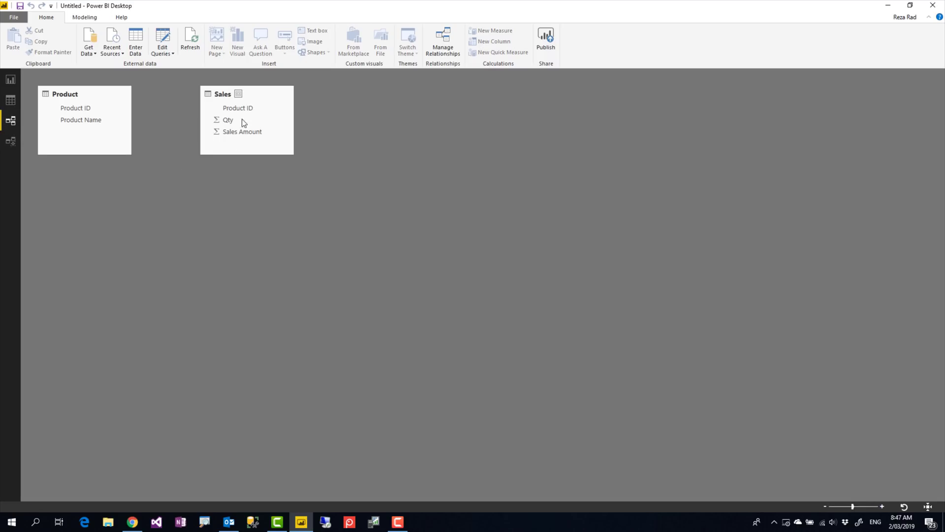
drag(244, 107, 78, 112)
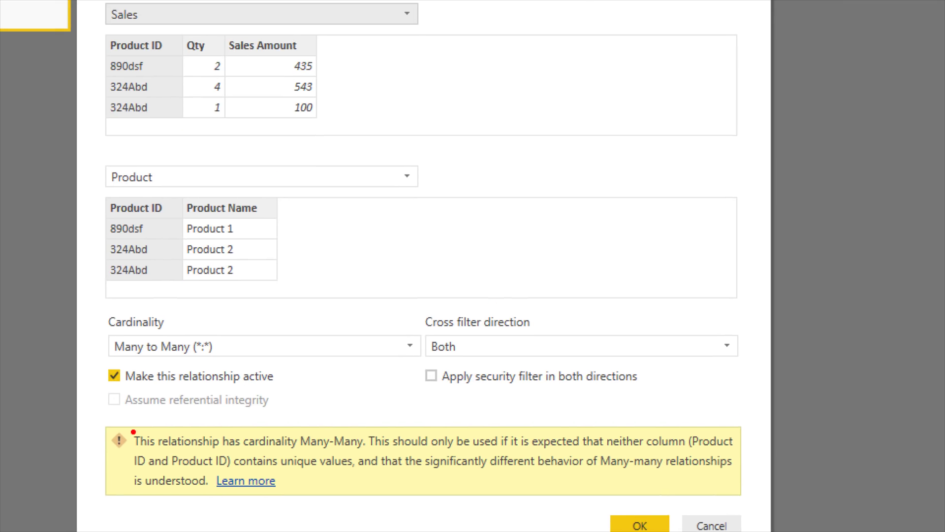
mouse_move(101, 421)
mouse_down()
mouse_move(259, 496)
mouse_move(761, 505)
mouse_up()
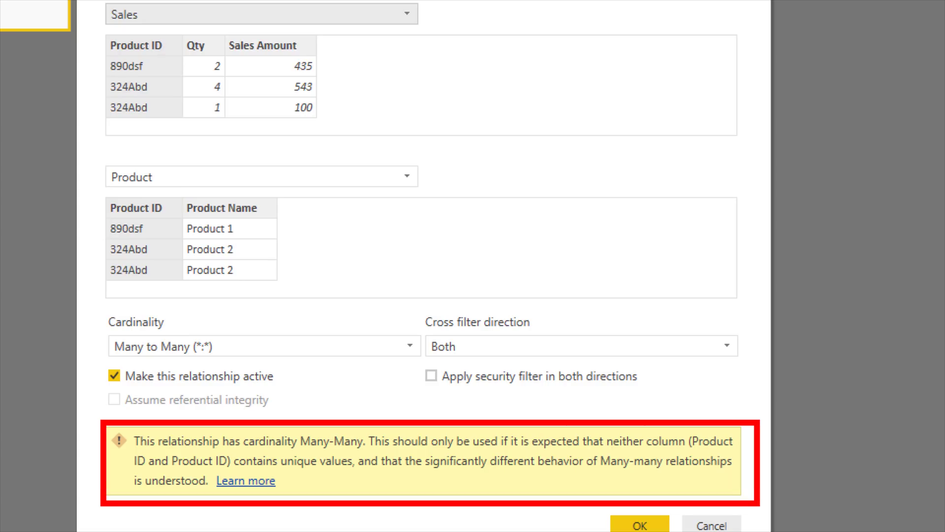
drag(302, 452, 360, 449)
drag(101, 238, 164, 285)
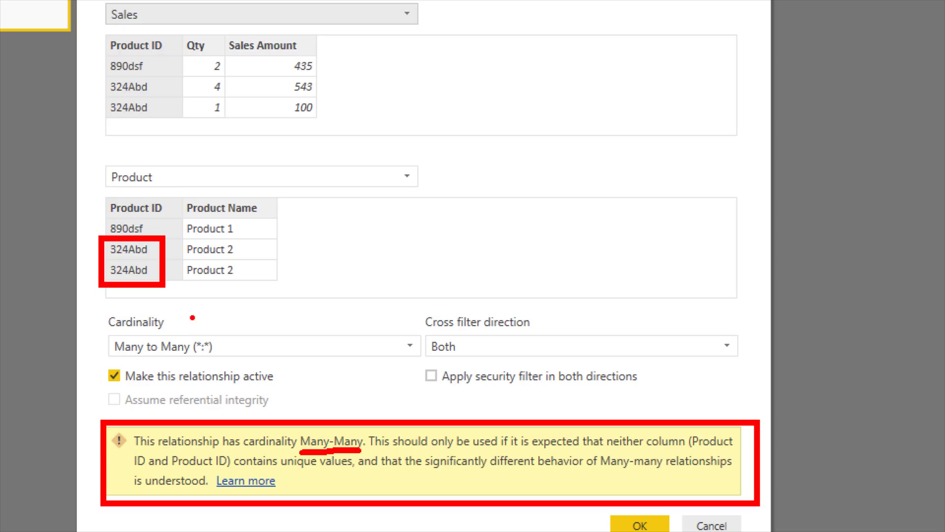
mouse_move(314, 458)
mouse_down()
mouse_move(290, 427)
mouse_move(373, 445)
mouse_move(316, 463)
mouse_up()
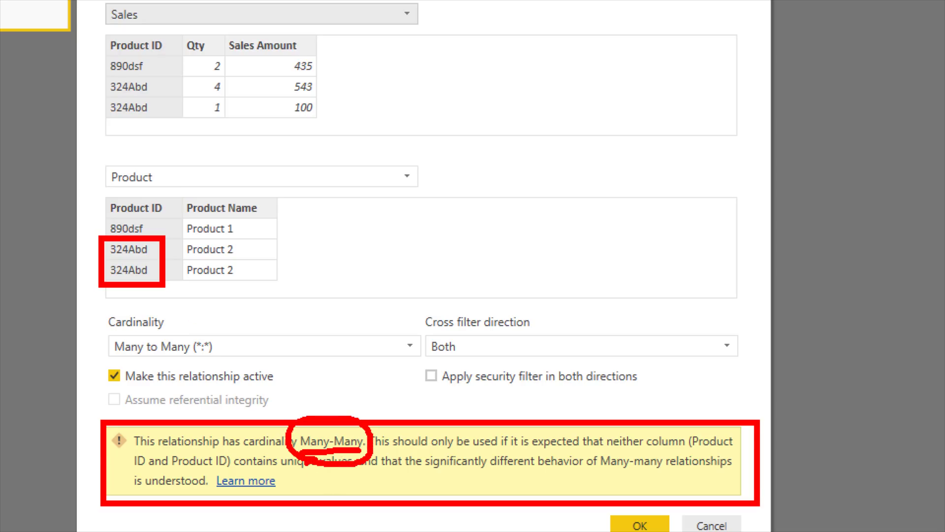
key(Escape)
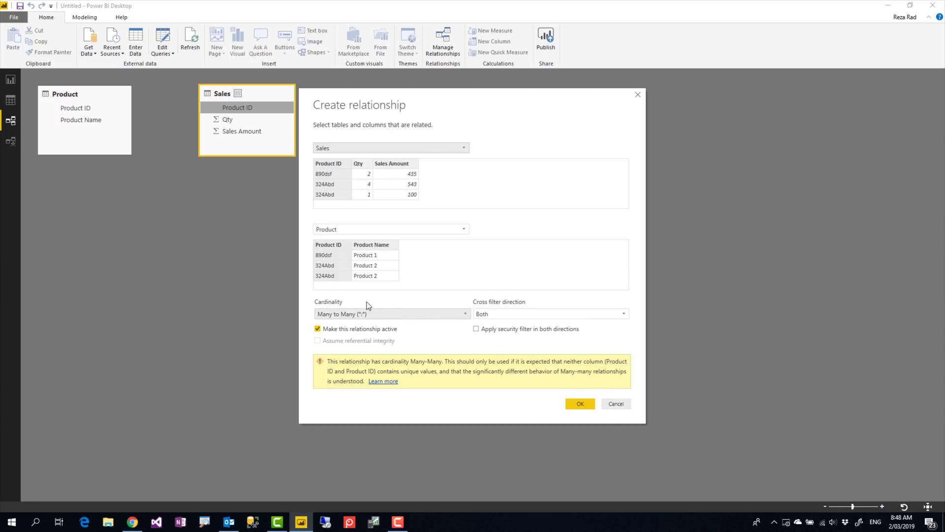
- Cancel the relationship, remove duplicate Product IDs in the Product query, and Close & Apply
click(622, 403)
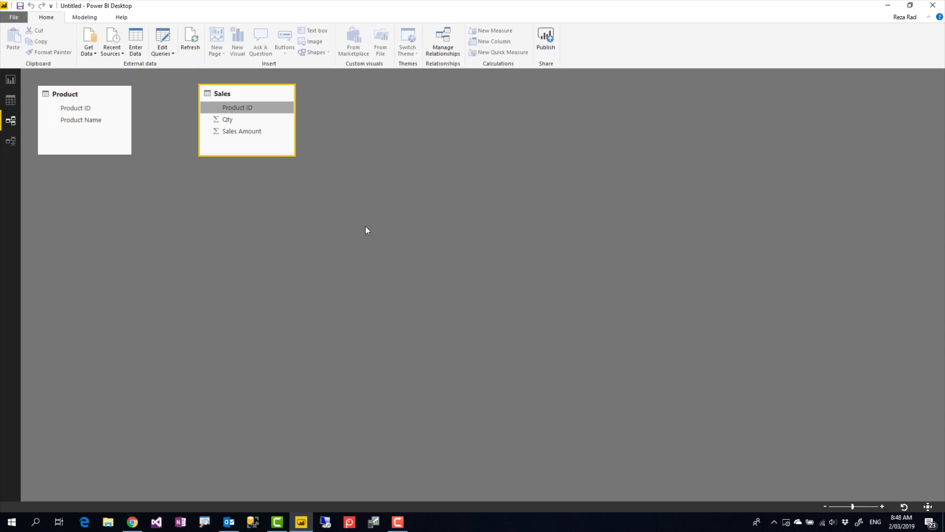
click(170, 39)
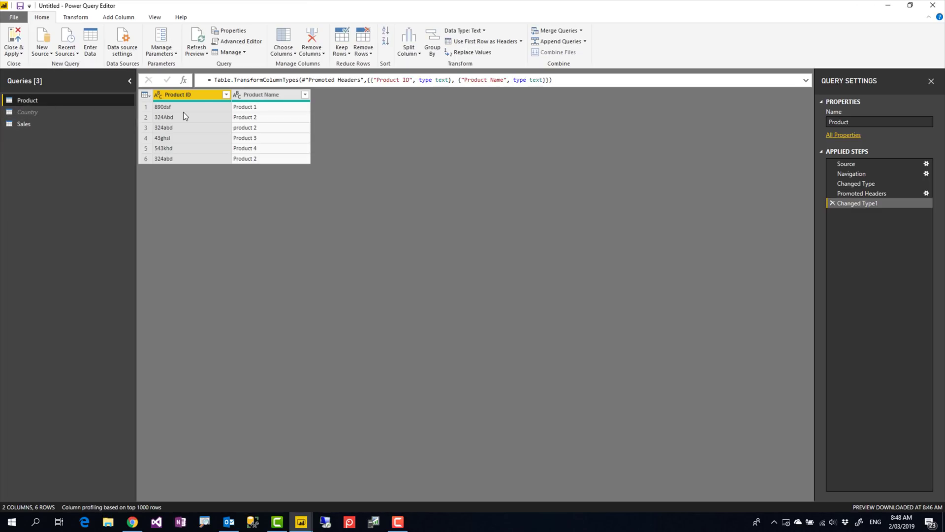
right_click(206, 96)
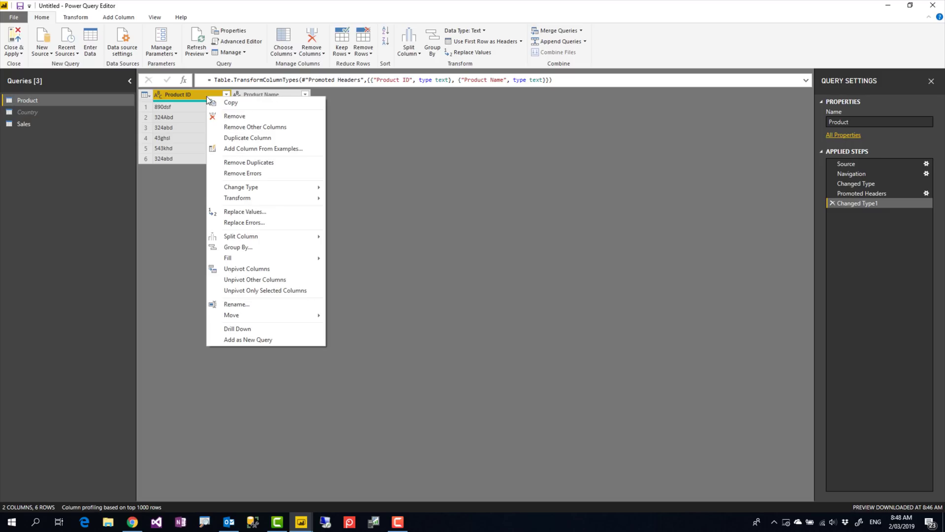
click(250, 164)
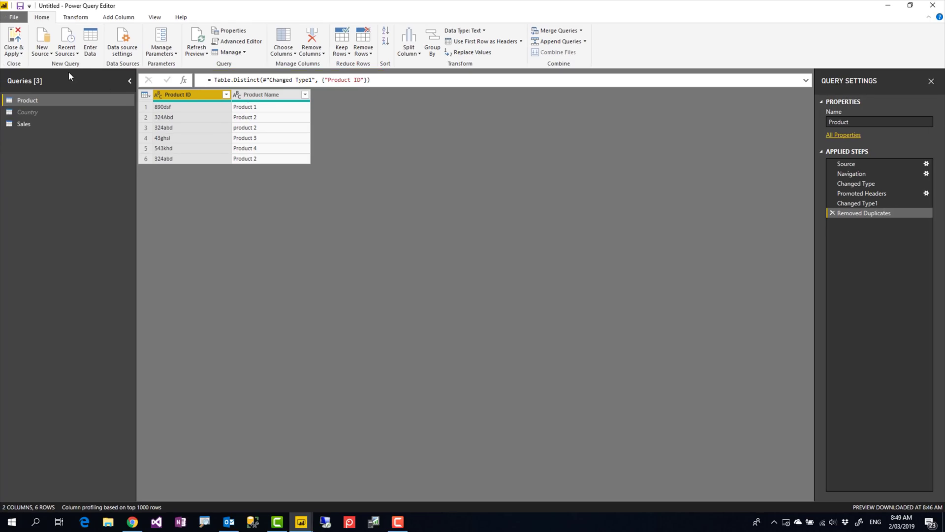
click(13, 41)
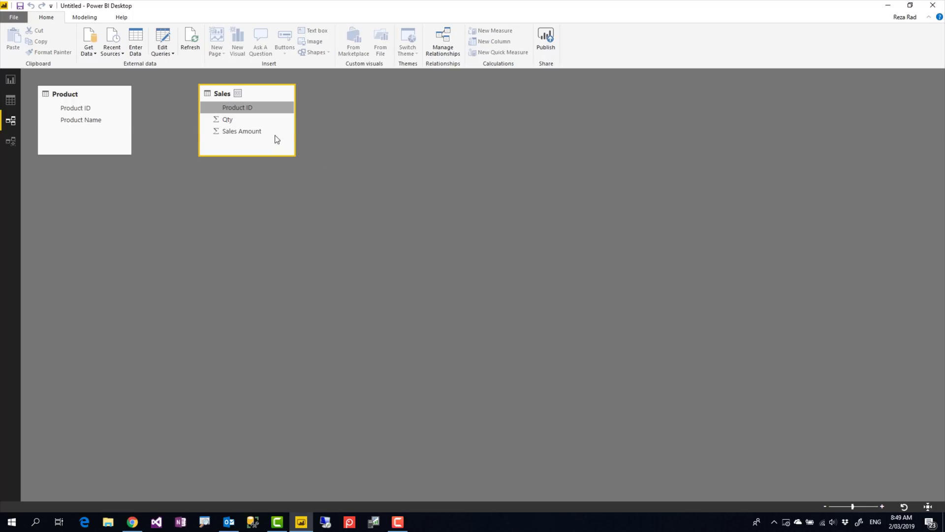
- Retry the Sales–Product relationship on Product ID, cancel the Many to Many result, and reopen Edit Queries
drag(244, 109, 87, 118)
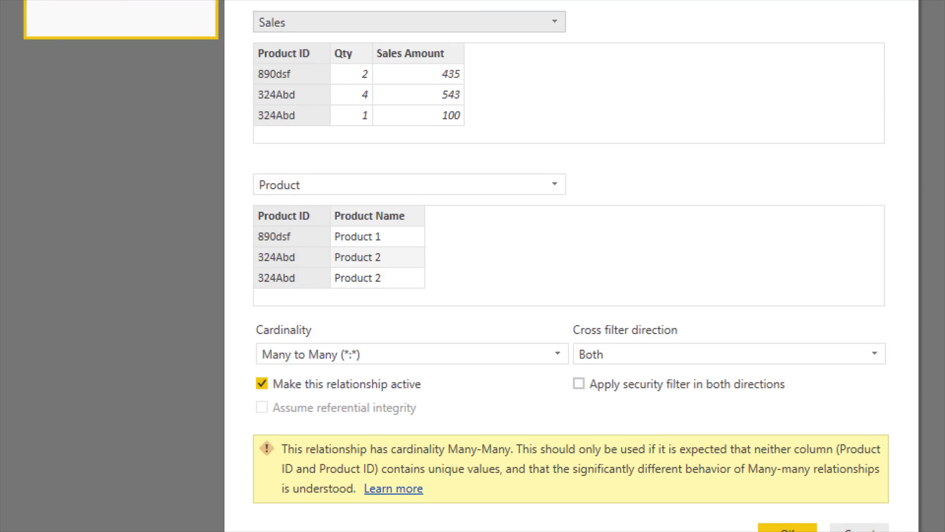
mouse_move(216, 213)
mouse_down()
mouse_move(274, 234)
mouse_move(311, 261)
mouse_move(301, 261)
mouse_up()
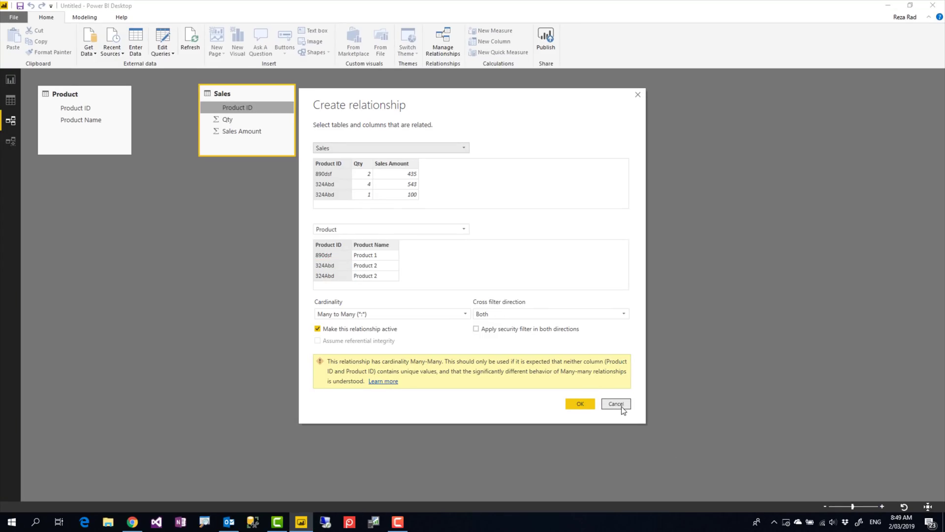
click(831, 502)
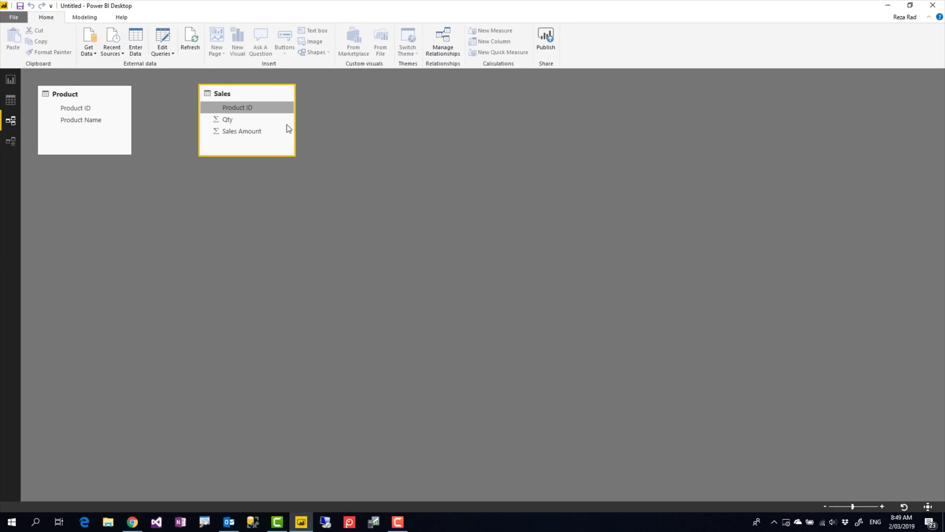
click(167, 39)
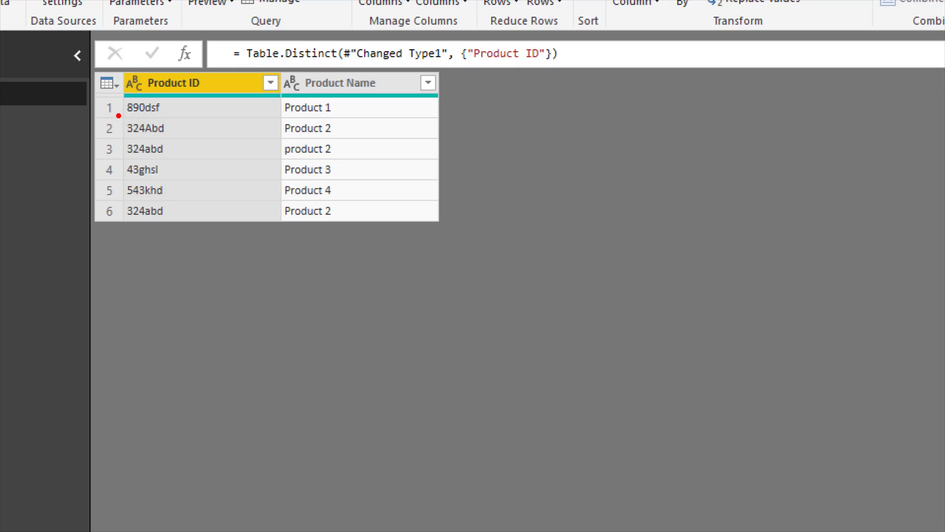
mouse_move(117, 114)
mouse_down()
mouse_move(195, 165)
mouse_move(148, 158)
mouse_move(155, 136)
mouse_up()
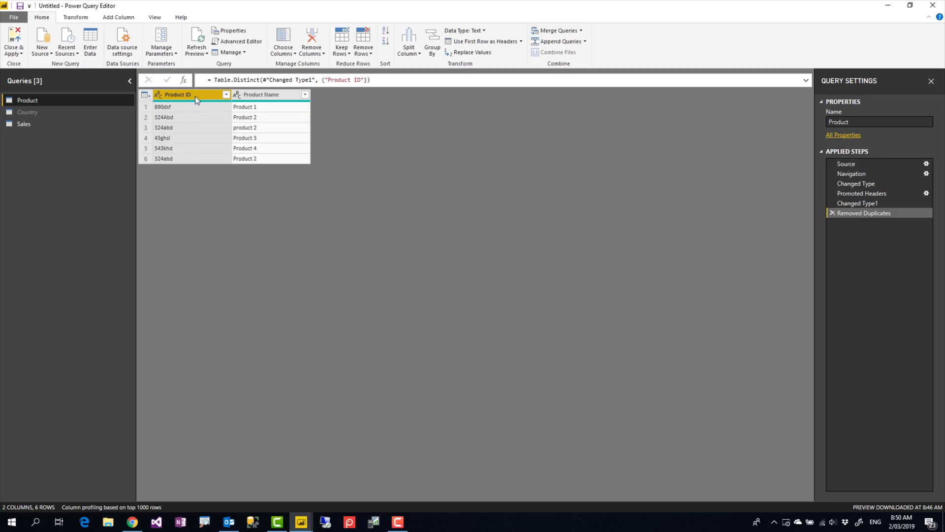
- Insert an UPPERCASE step on Product ID after Changed Type1, so Removed Duplicates leaves 5 rows
click(862, 205)
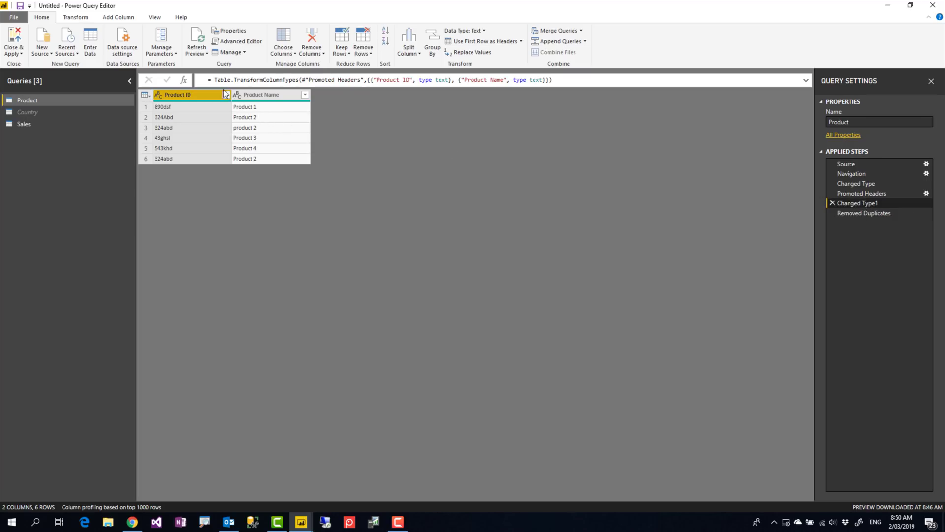
right_click(206, 99)
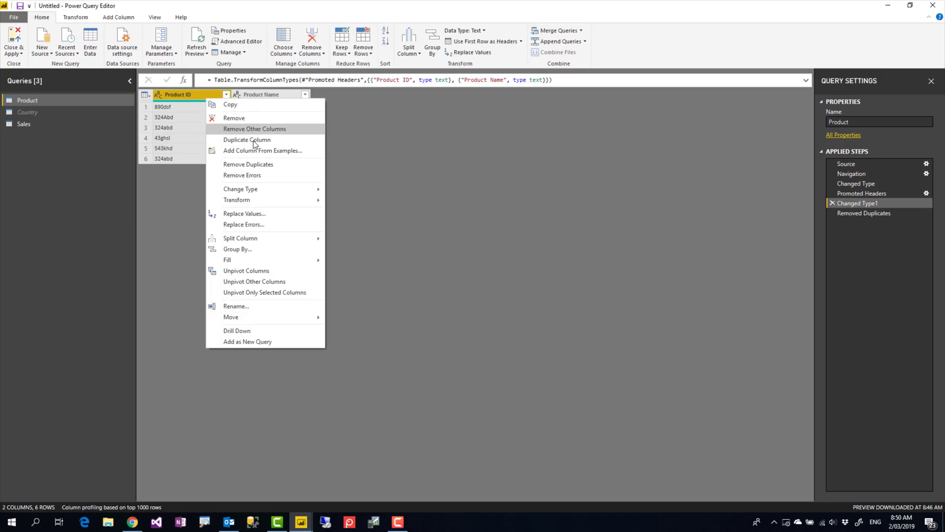
mouse_move(252, 199)
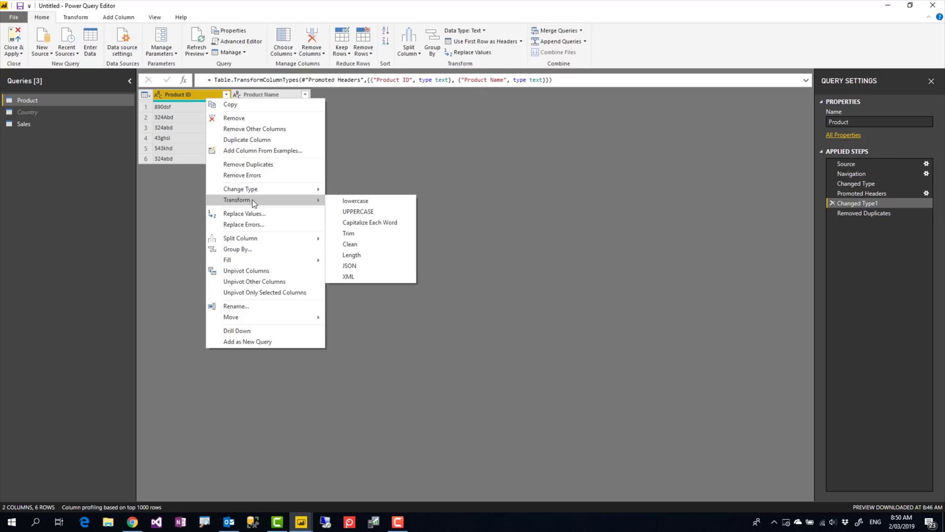
click(356, 211)
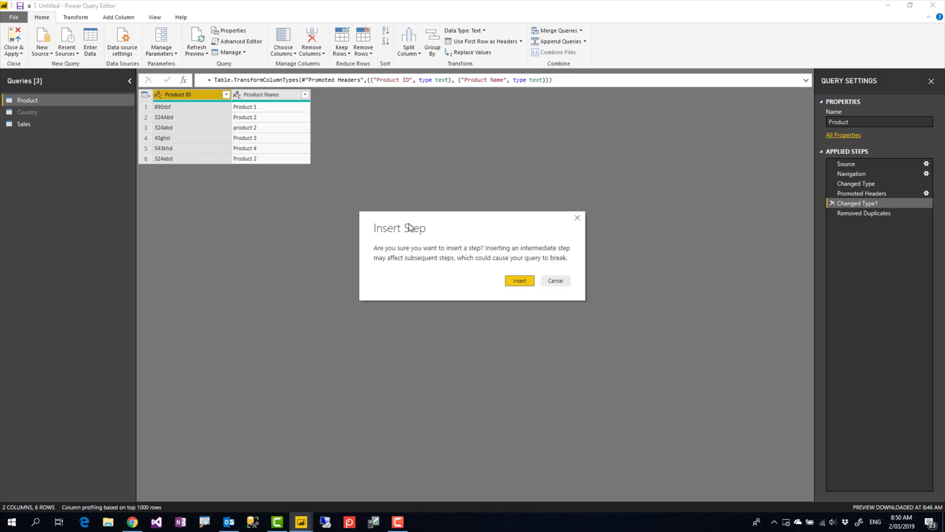
click(512, 282)
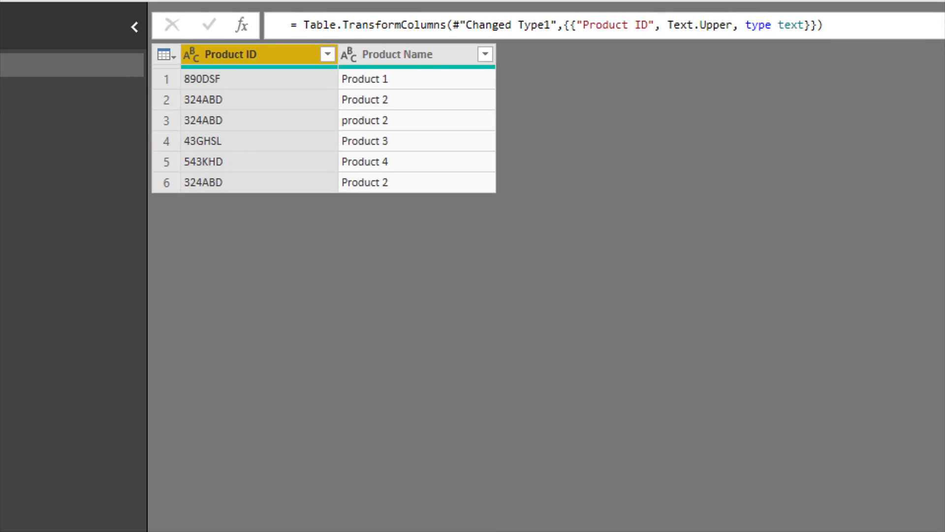
drag(170, 88, 268, 135)
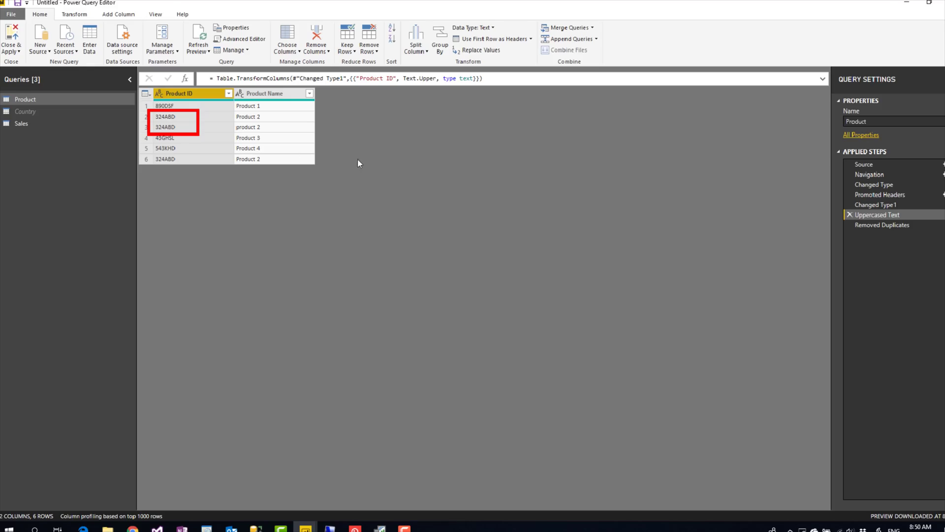
click(852, 222)
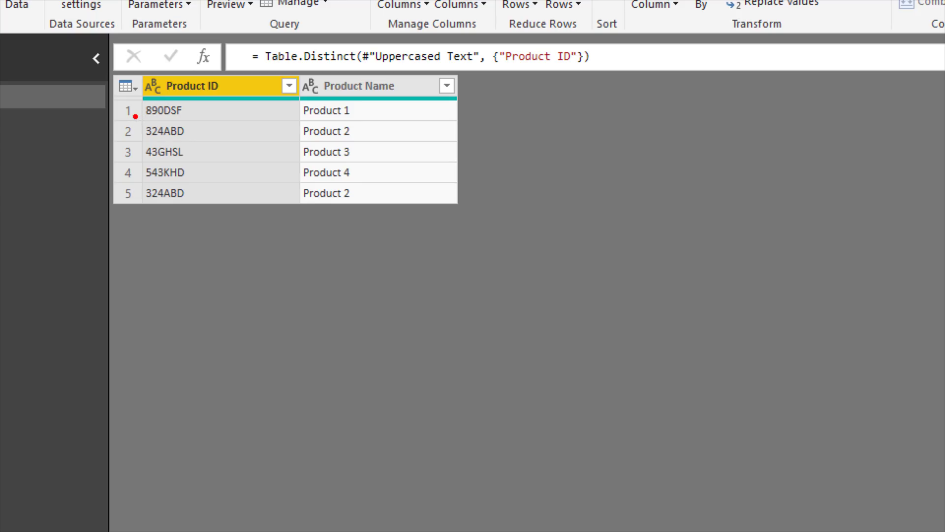
- Close & Apply, retry the Product ID relationship, cancel the Many to Many result, and reopen Edit Queries
drag(129, 119, 208, 144)
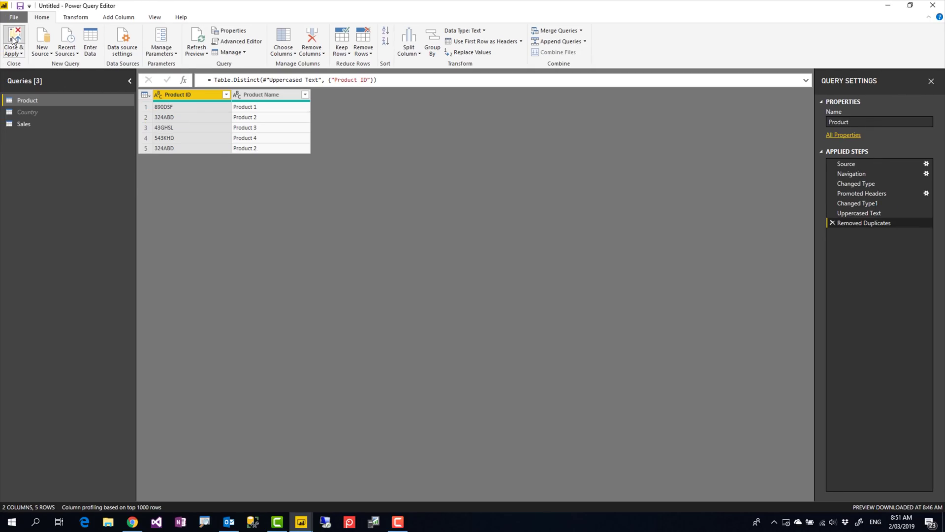
click(13, 41)
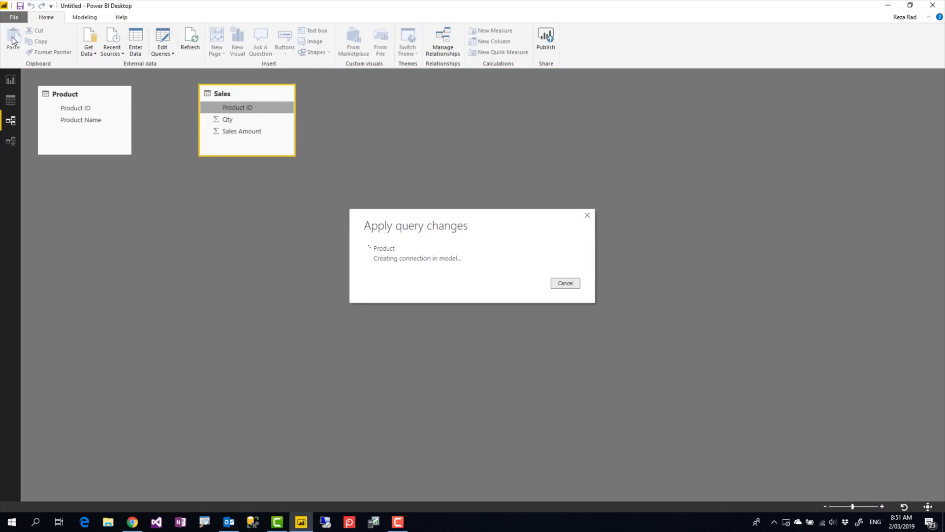
drag(229, 108, 83, 109)
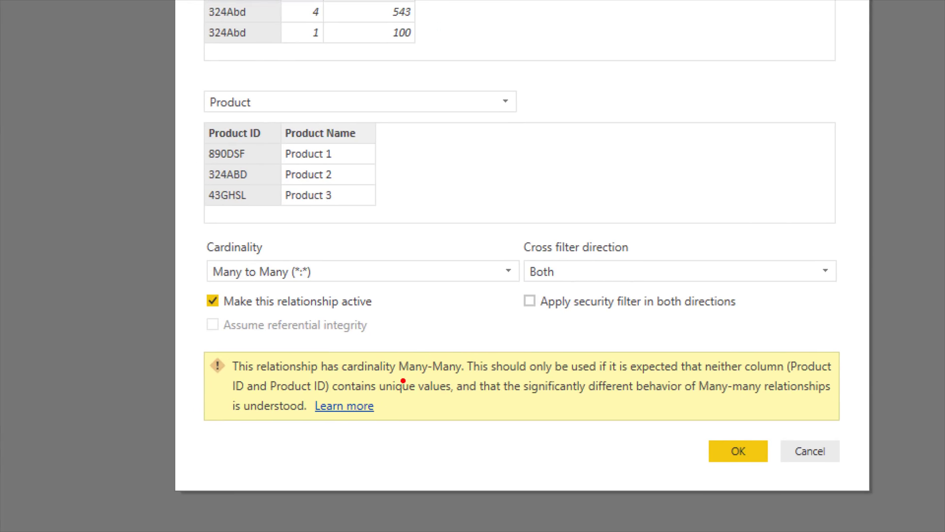
drag(398, 376, 471, 382)
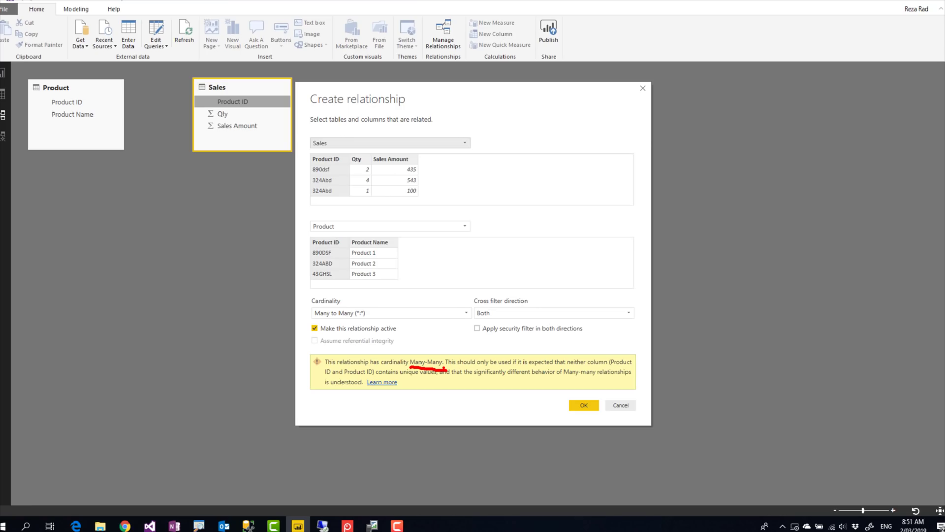
click(809, 451)
click(172, 51)
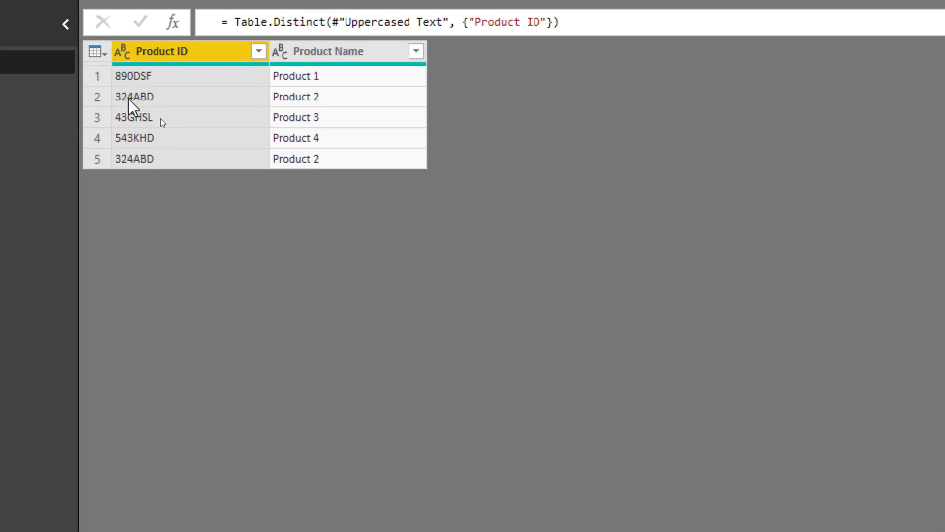
- Select the Product ID column and open the Extract dropdown on the Add Column tab
click(152, 163)
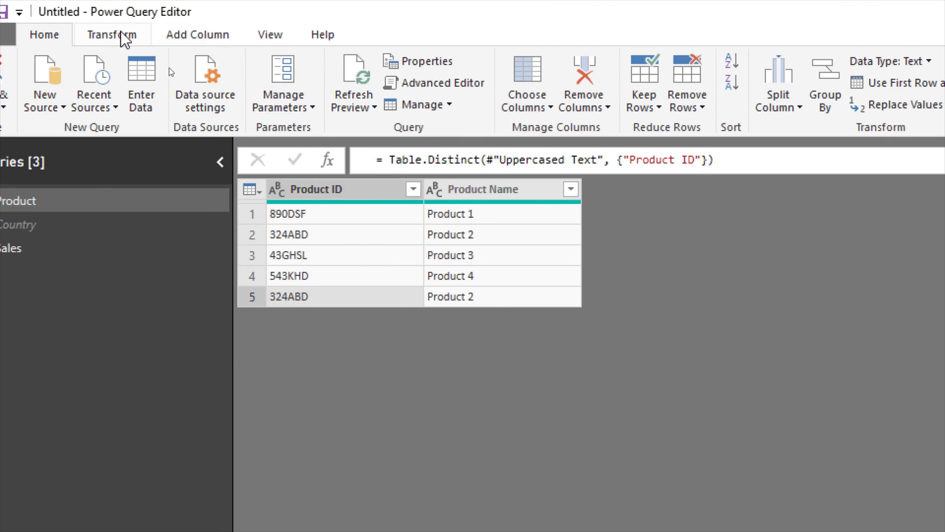
click(368, 188)
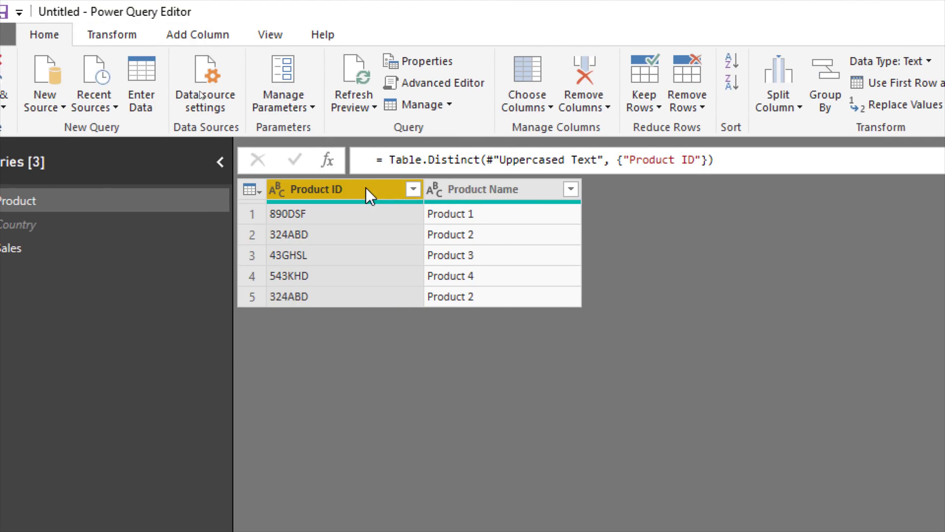
click(117, 38)
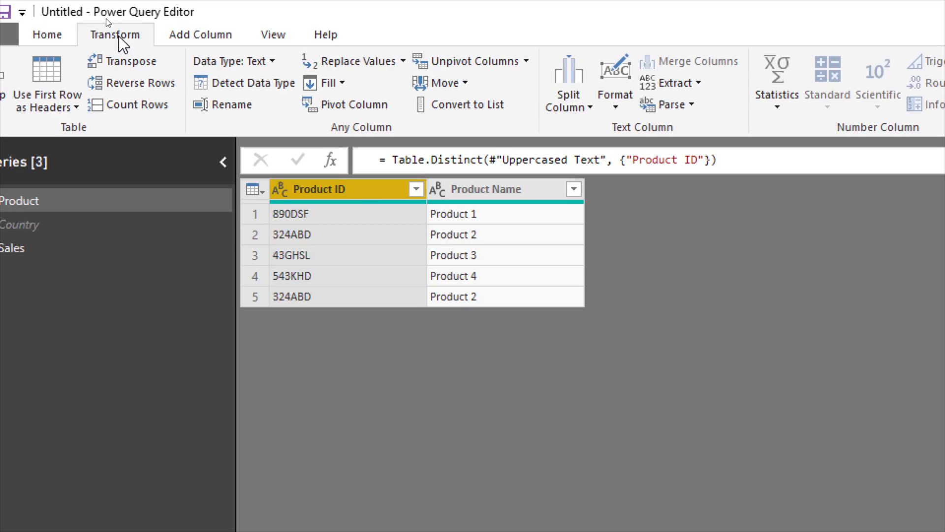
click(192, 40)
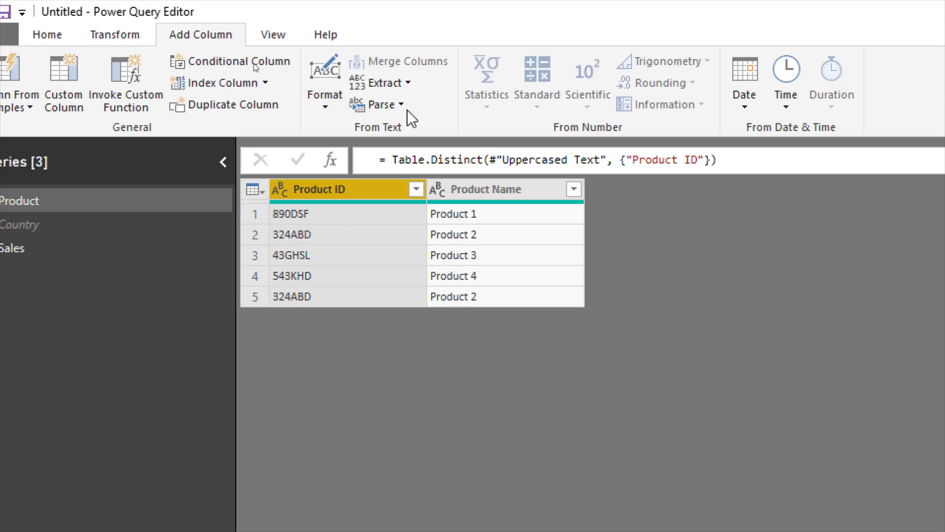
click(407, 83)
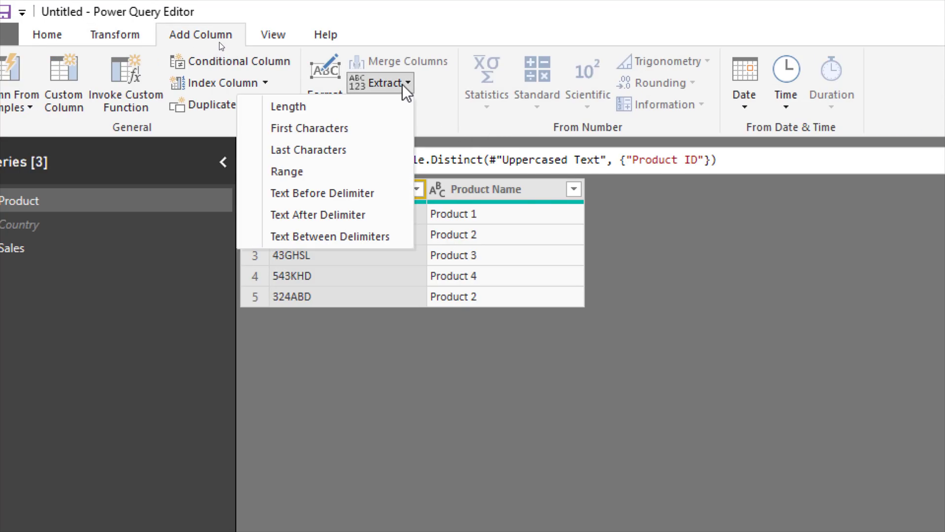
- Add a Length column for Product ID, revealing the second 324ABD has 7 characters
click(328, 108)
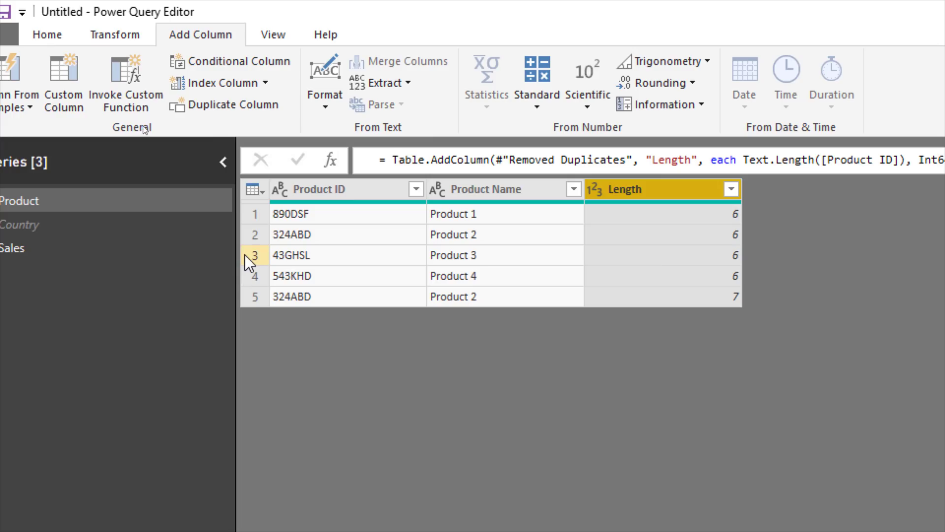
click(250, 235)
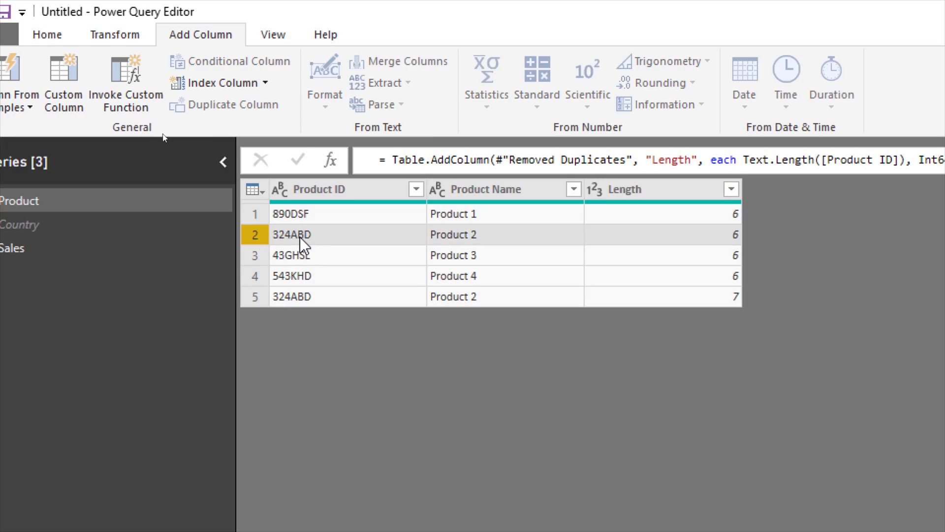
click(255, 296)
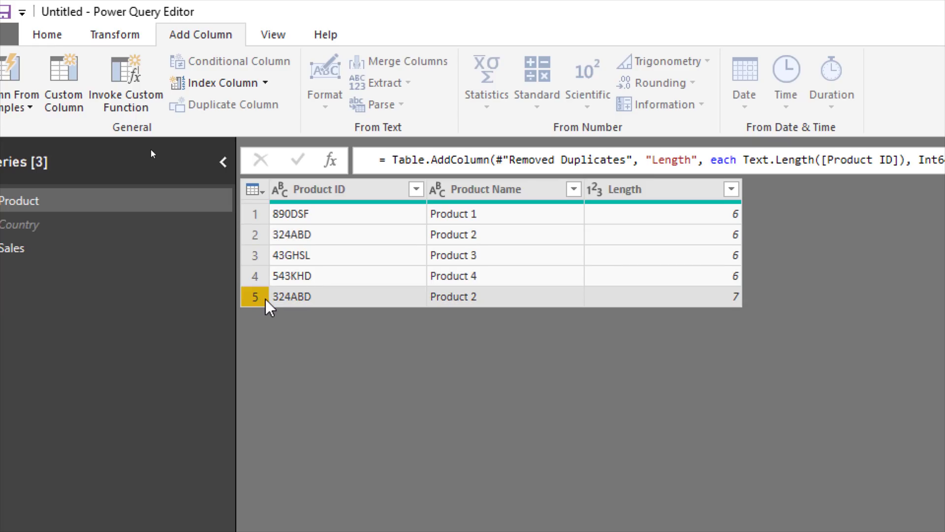
click(265, 299)
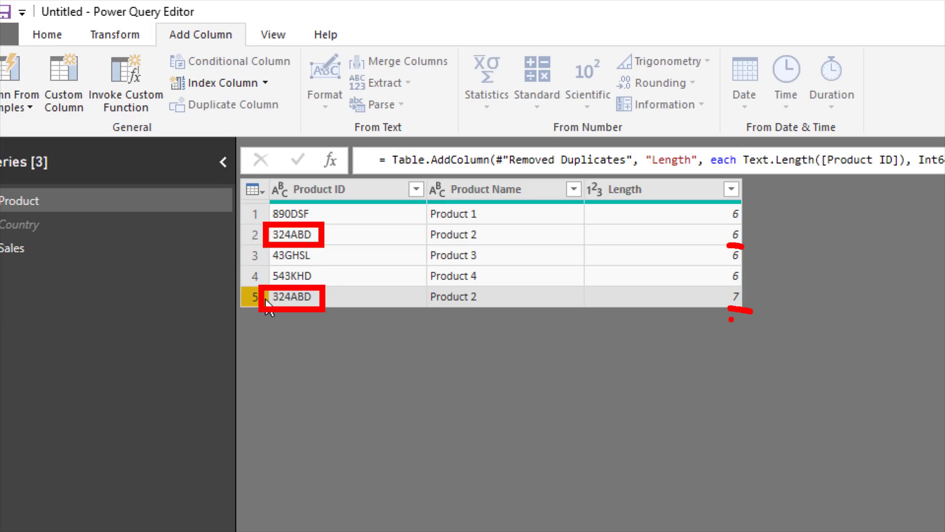
key(Escape)
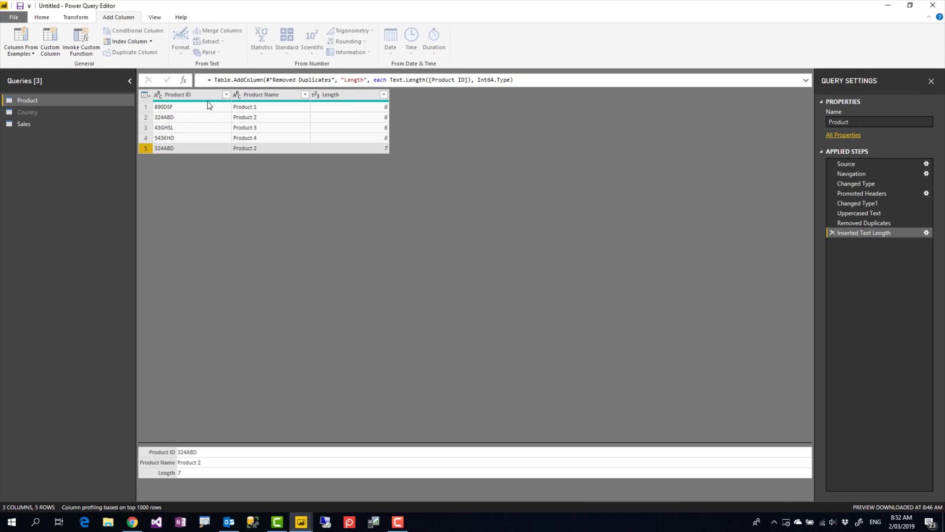
click(379, 191)
- Insert a Trim step on Product ID right after Uppercased Text, leaving four unique products
right_click(208, 95)
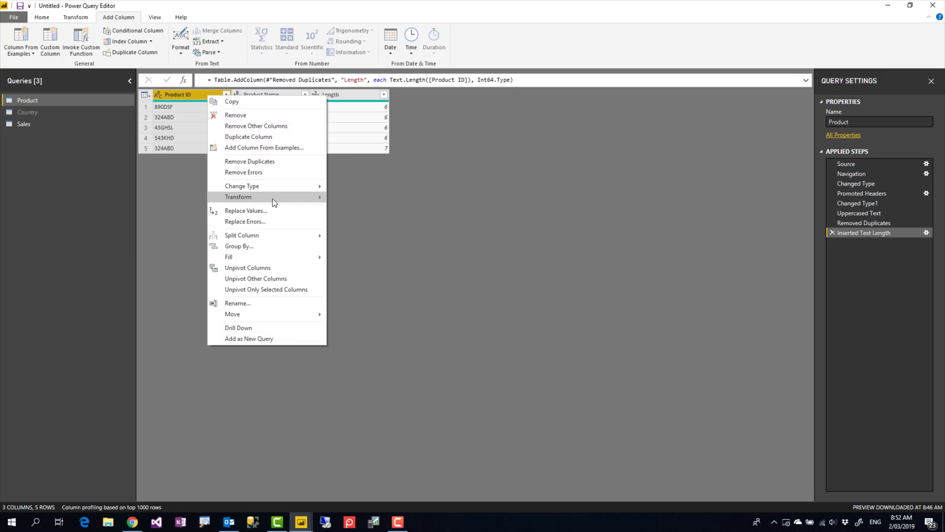
mouse_move(273, 198)
click(505, 270)
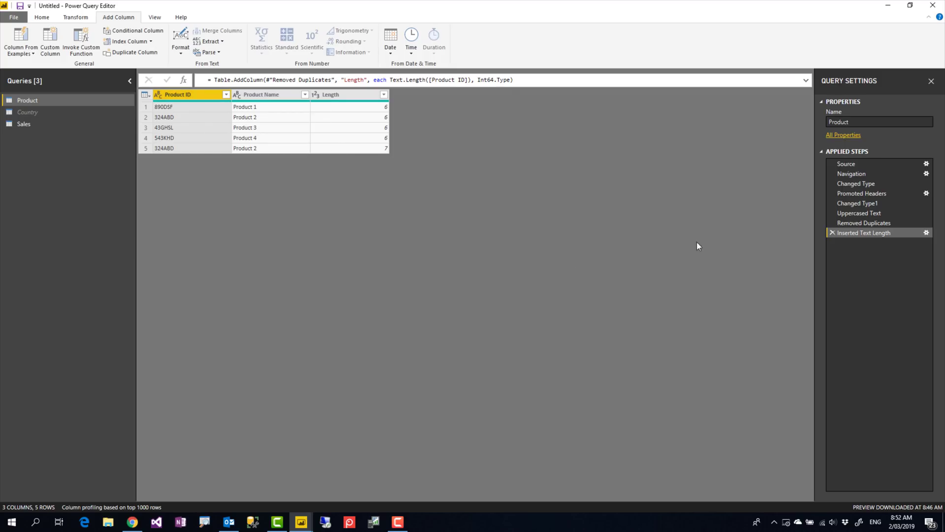
click(852, 214)
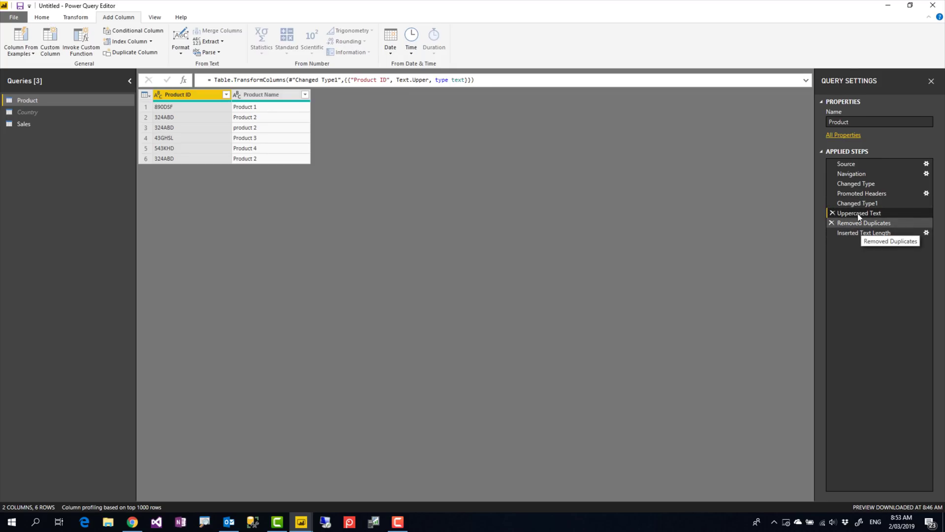
right_click(211, 97)
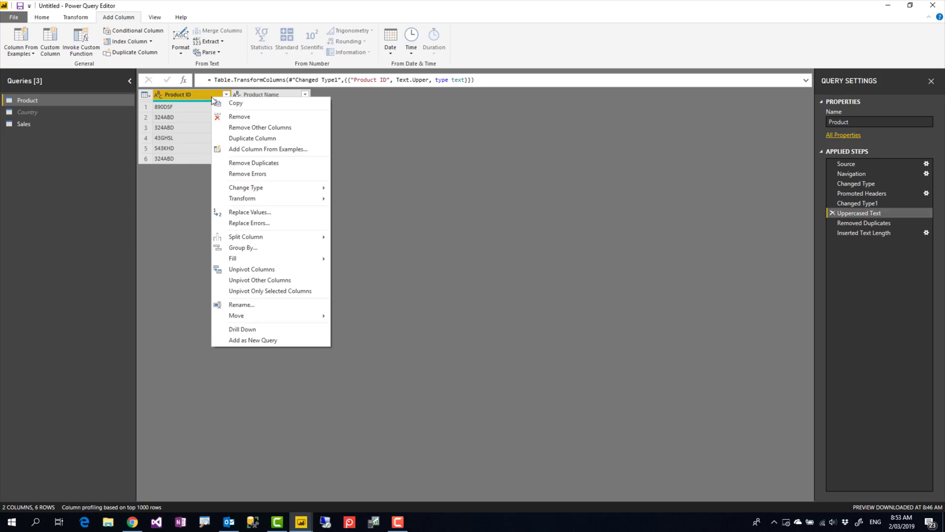
mouse_move(271, 202)
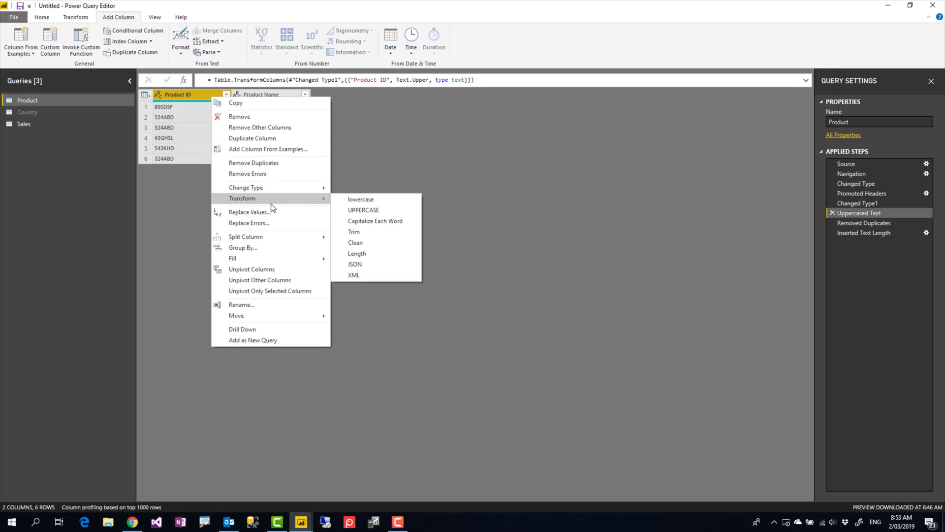
click(362, 231)
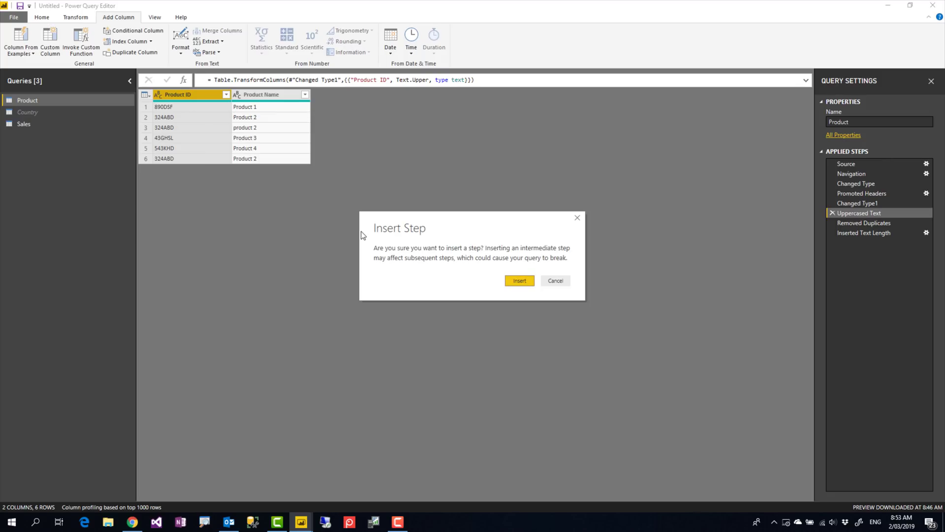
click(519, 280)
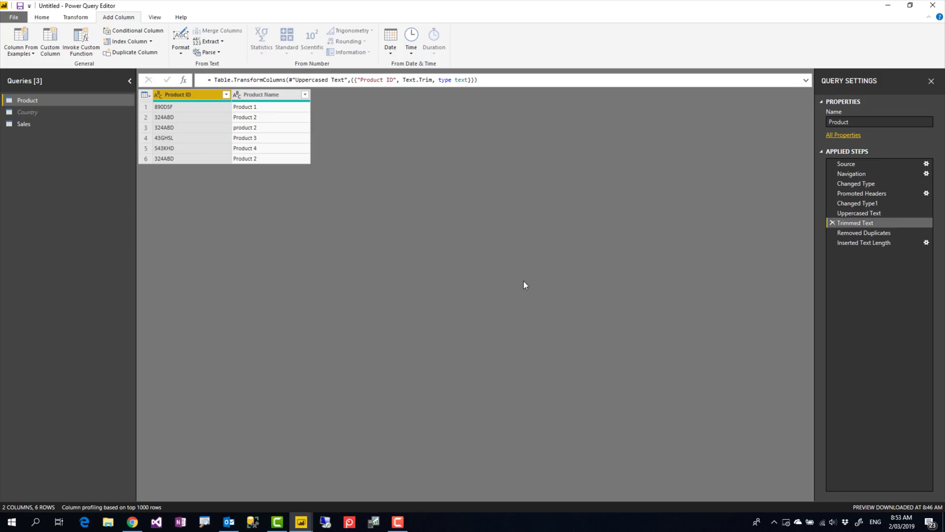
click(863, 233)
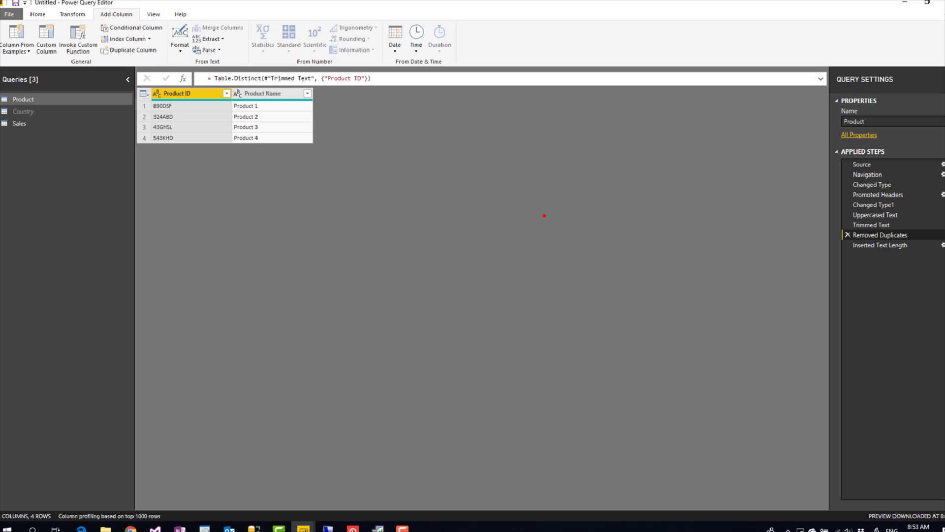
- Delete the Inserted Text Length step and return to the Trimmed Text step
click(880, 245)
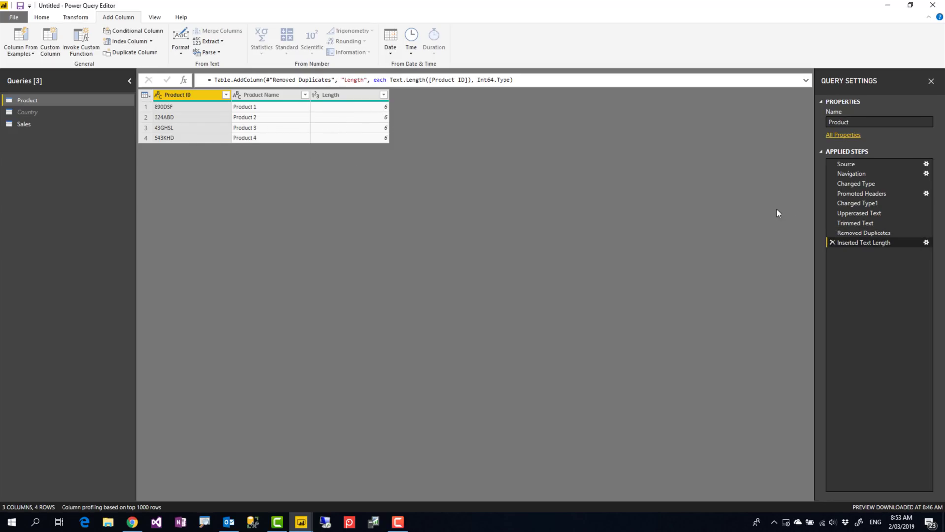
click(831, 242)
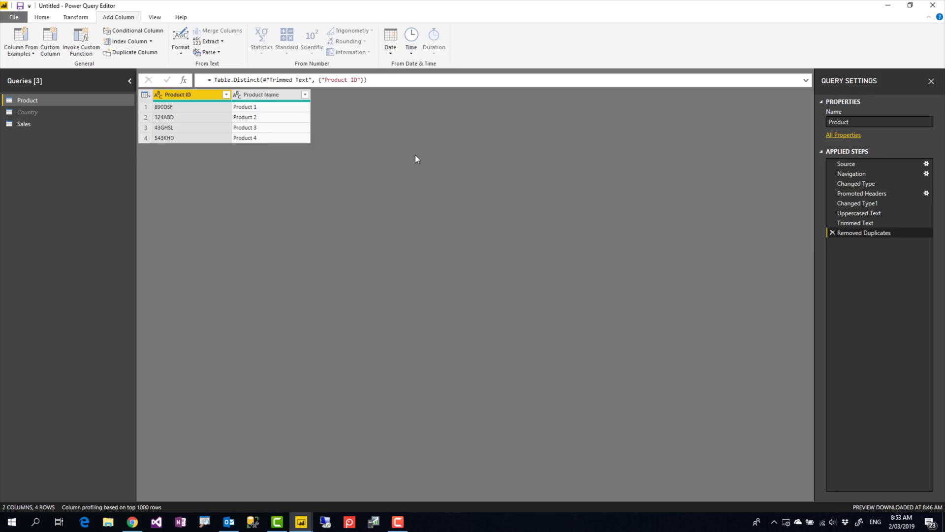
click(855, 224)
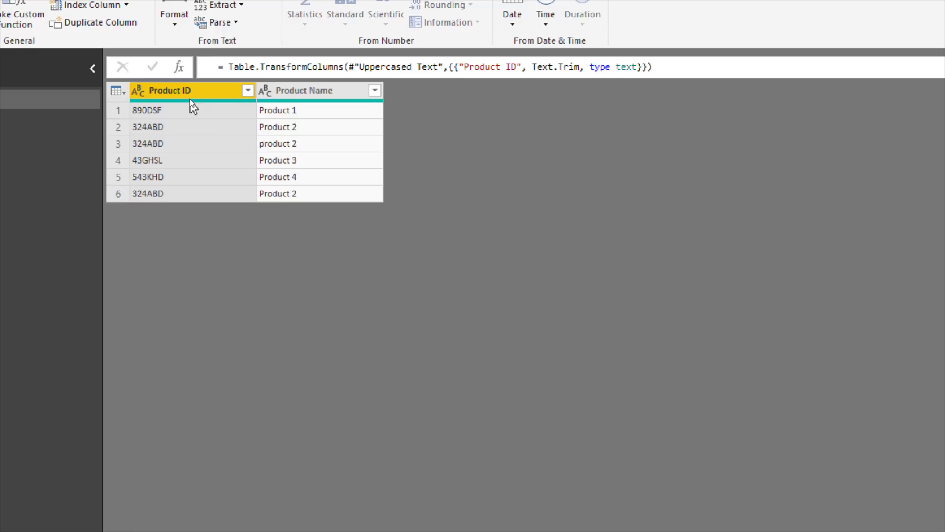
- Insert a Cleaned Text step on Product ID before Removed Duplicates, which keeps 4 rows
right_click(206, 95)
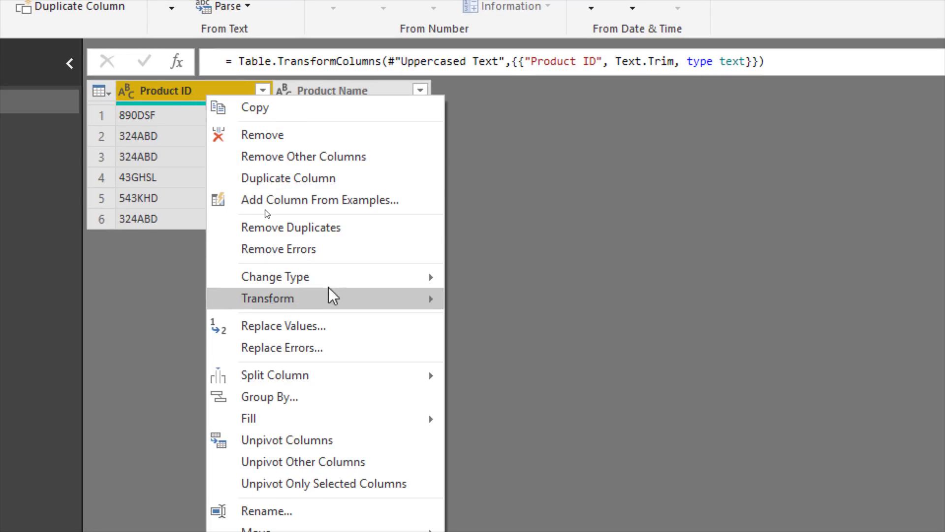
mouse_move(340, 306)
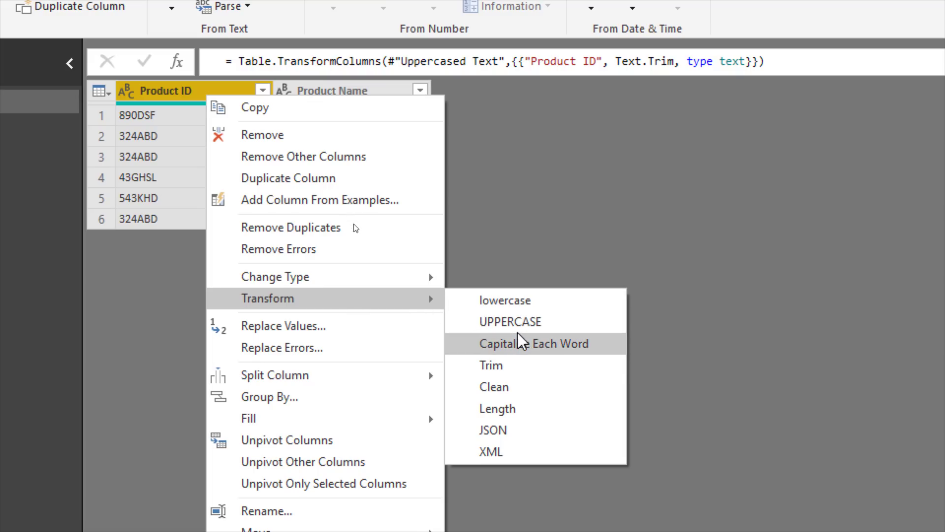
click(498, 388)
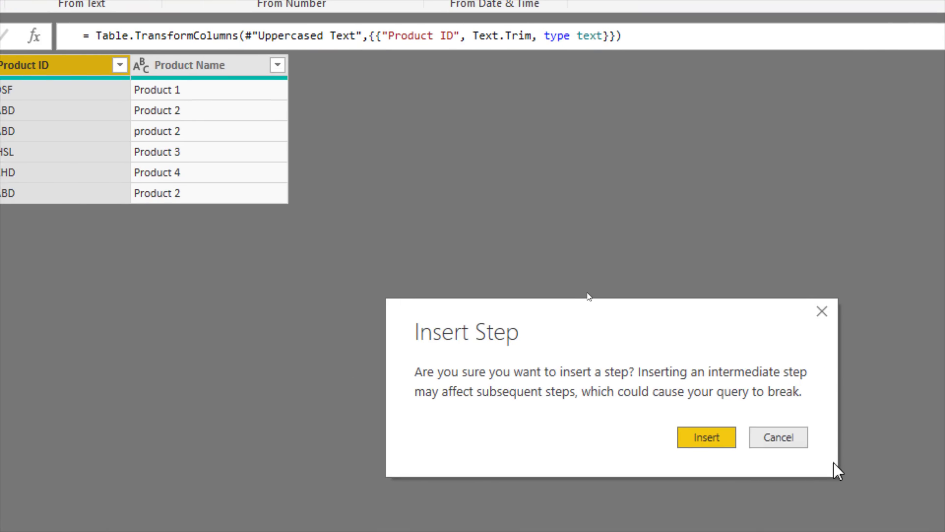
click(715, 441)
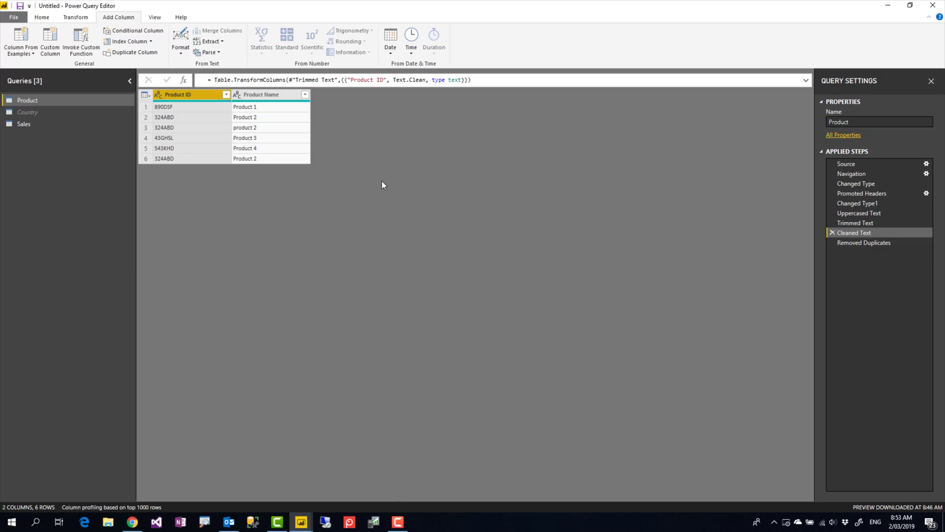
right_click(197, 94)
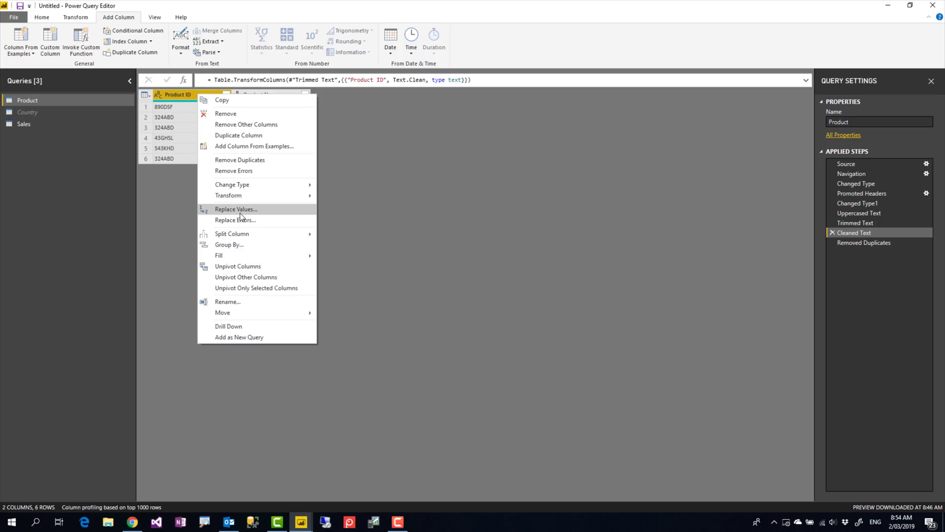
click(380, 195)
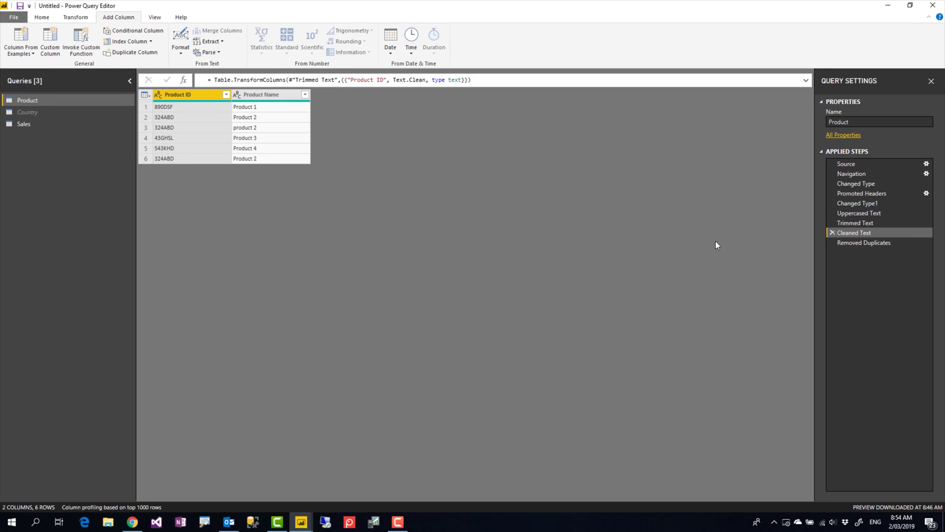
click(875, 246)
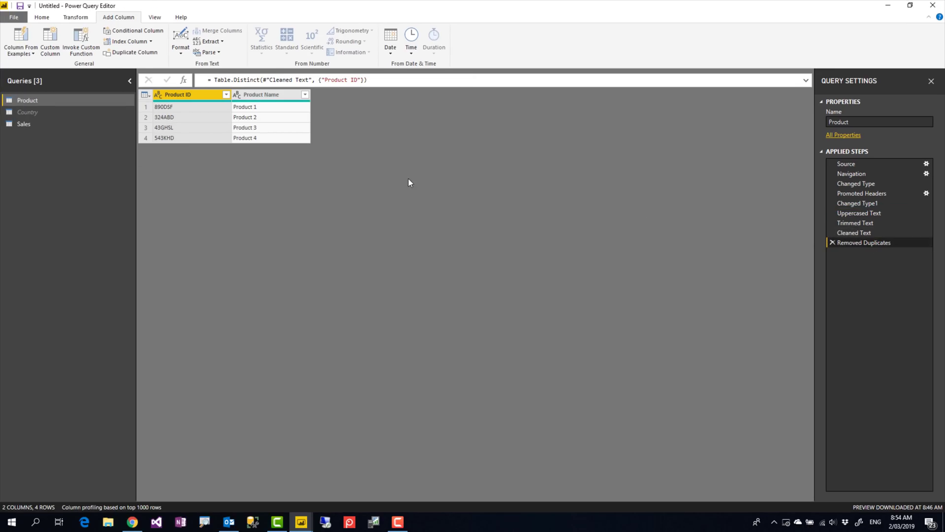
- Close & Apply, link Sales[Product ID] to Product[Product ID] one-to-many, then reopen Edit Queries
click(42, 18)
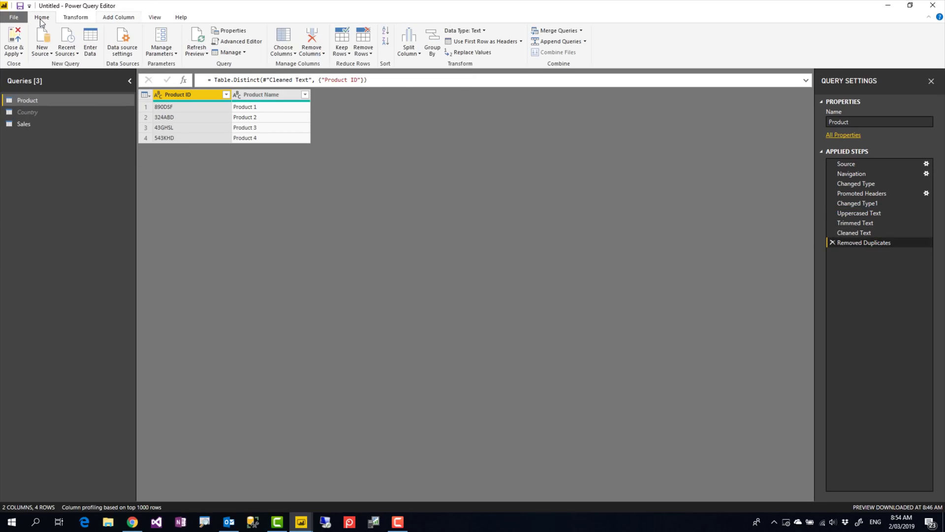
click(16, 39)
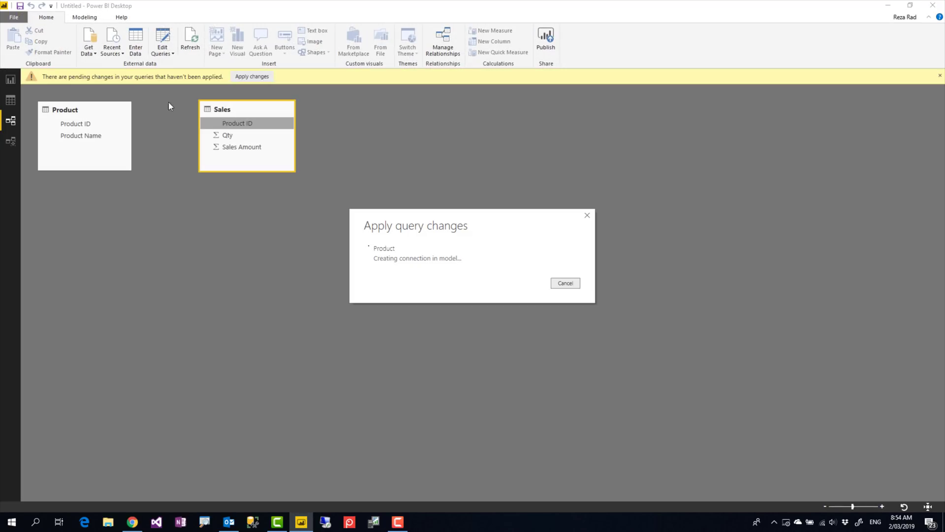
drag(235, 108, 78, 116)
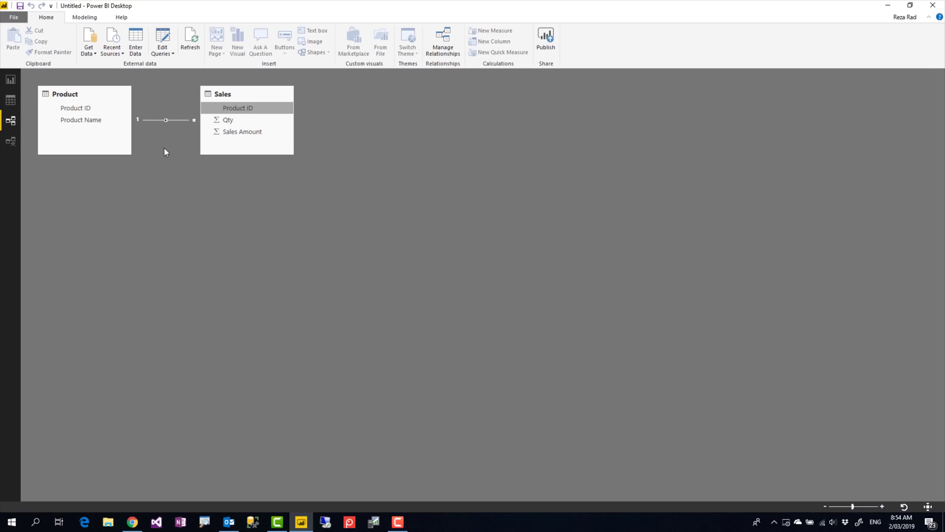
click(159, 38)
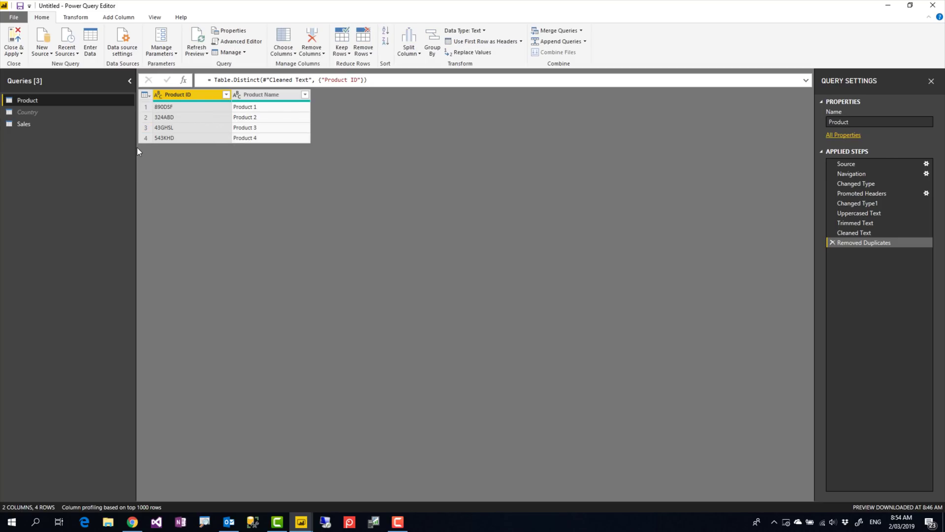
click(14, 37)
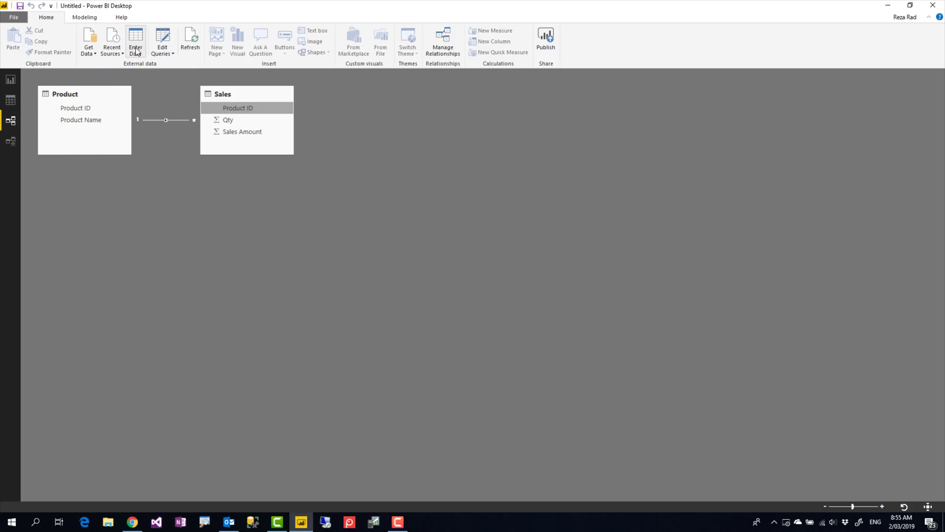
click(162, 39)
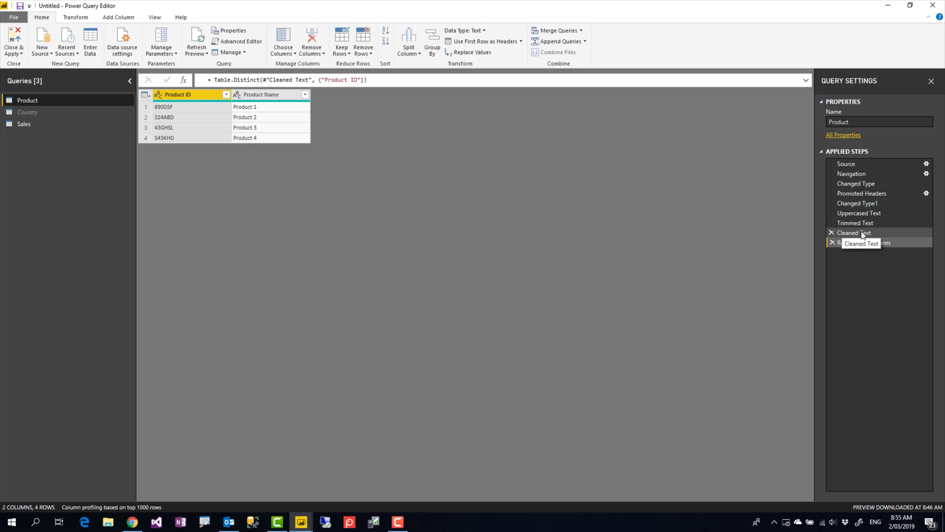
click(859, 224)
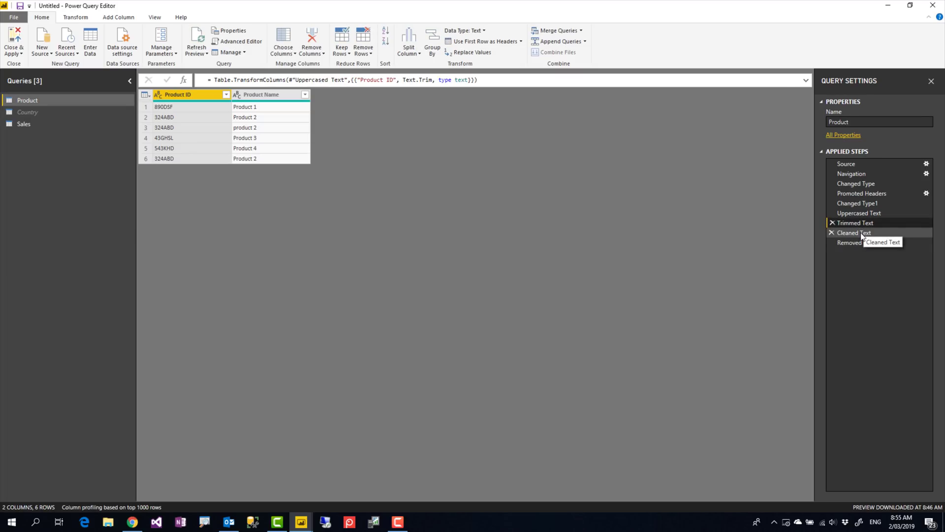
click(861, 213)
drag(857, 221, 837, 220)
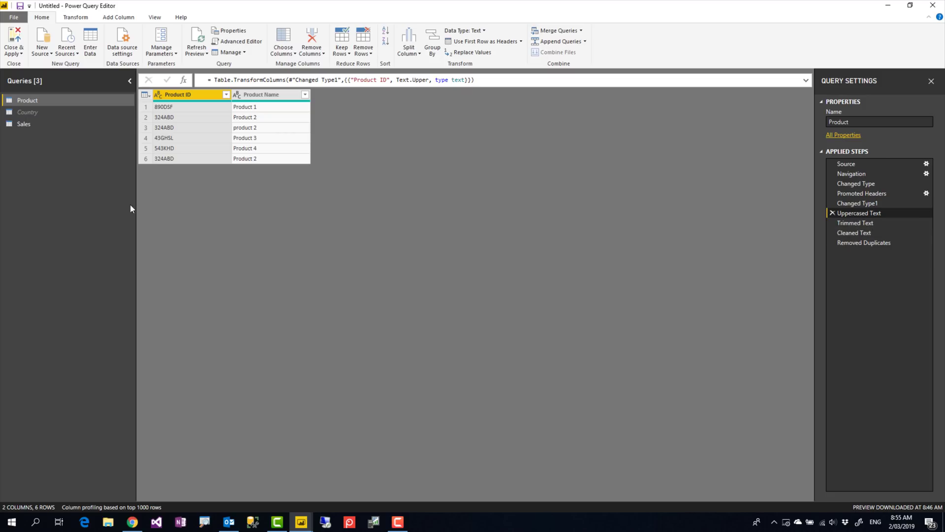